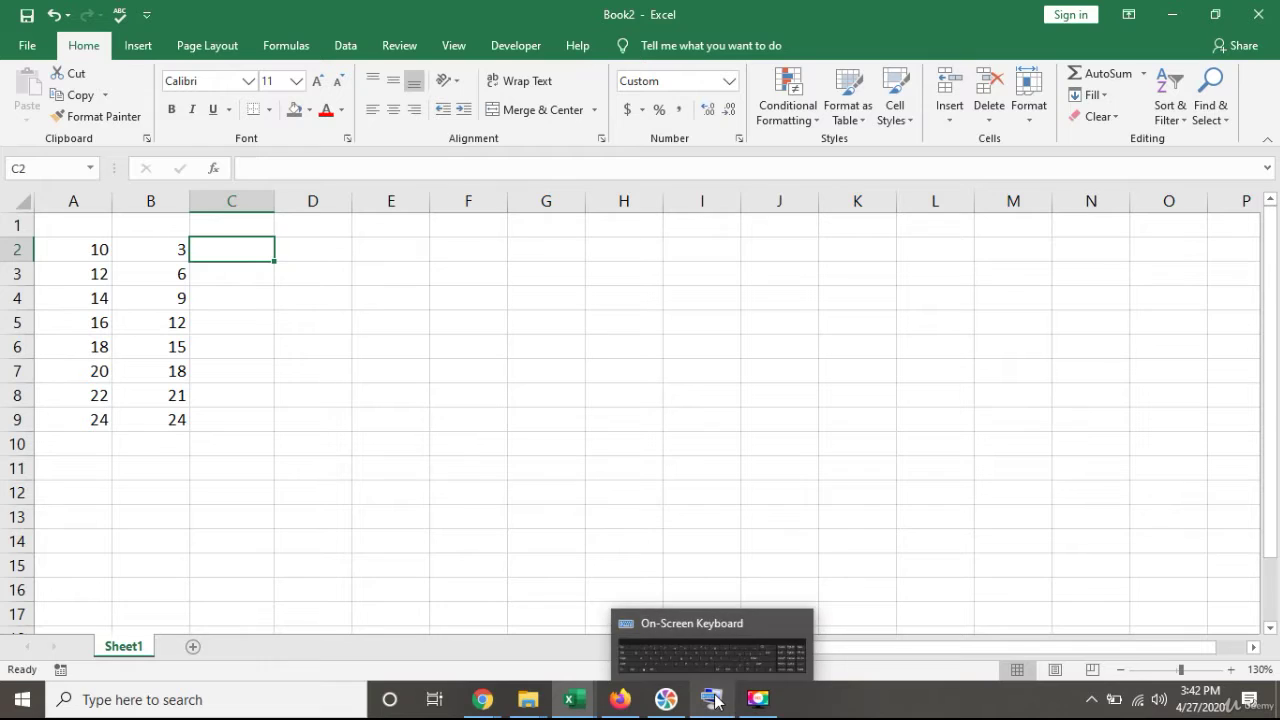
Step: Bring up the On-Screen Keyboard and enter the formula =A2+B2 in cell C2
left_click(713, 699)
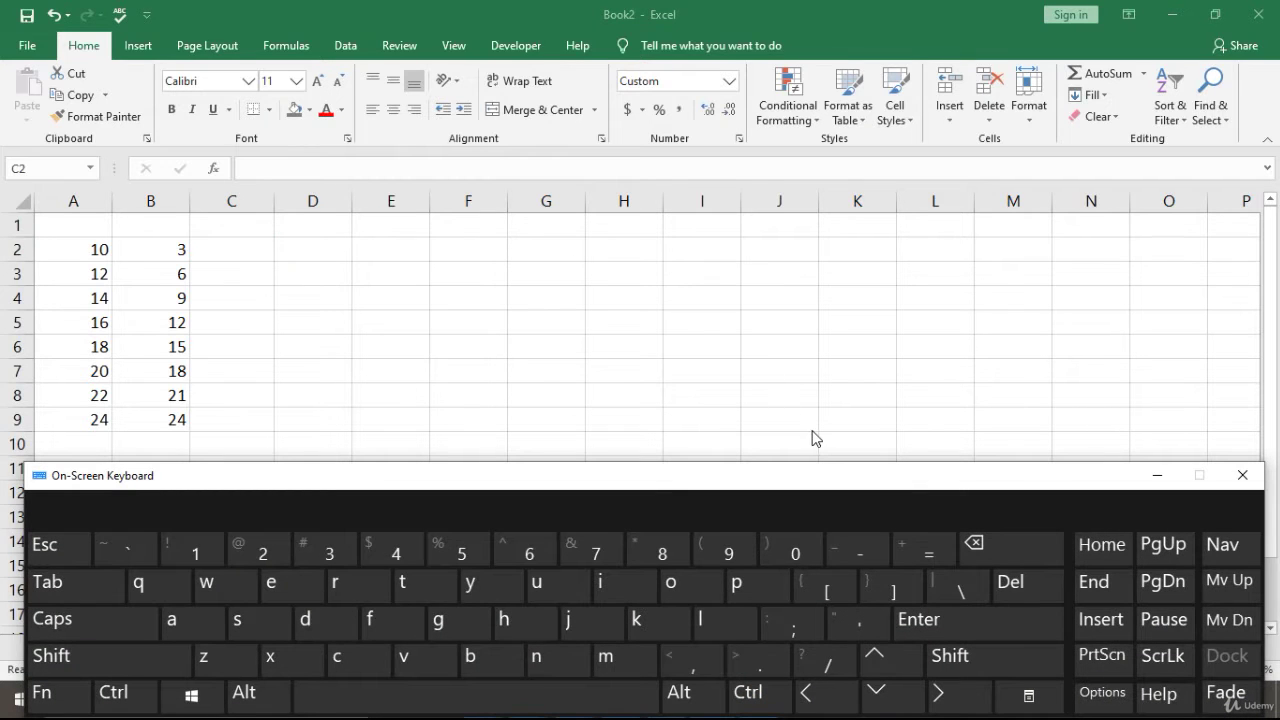
left_click(236, 256)
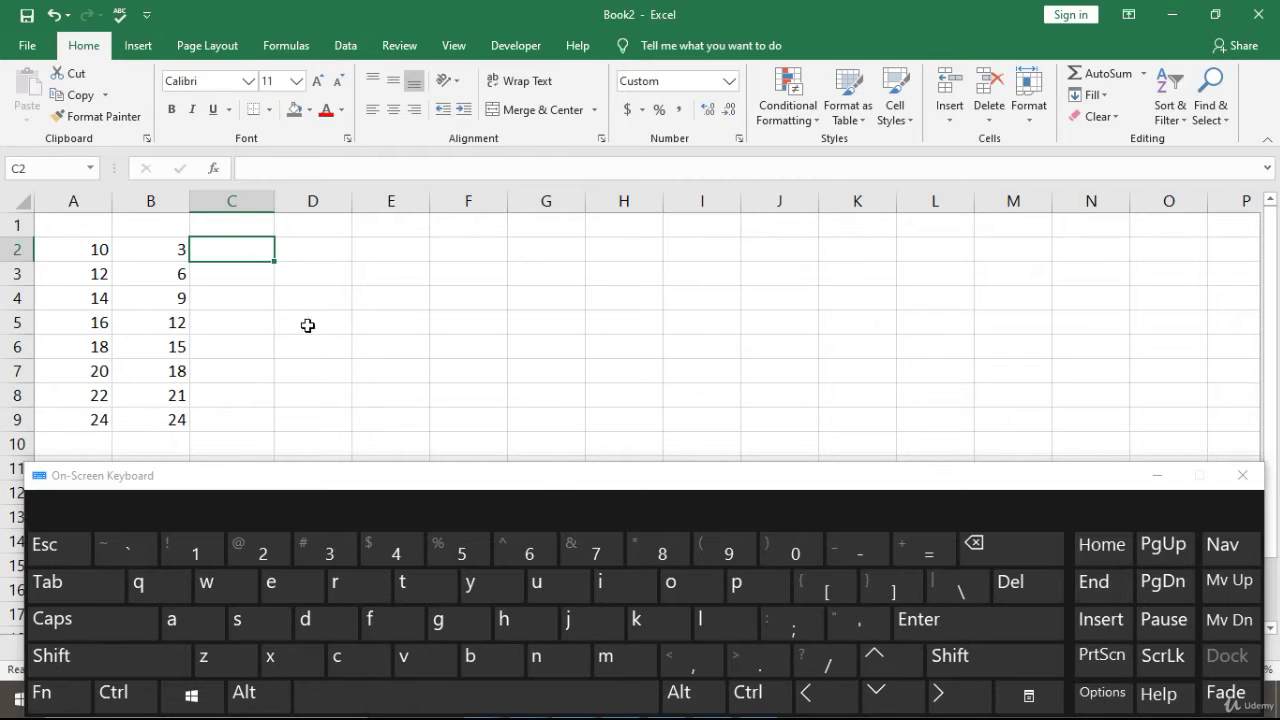
left_click(930, 552)
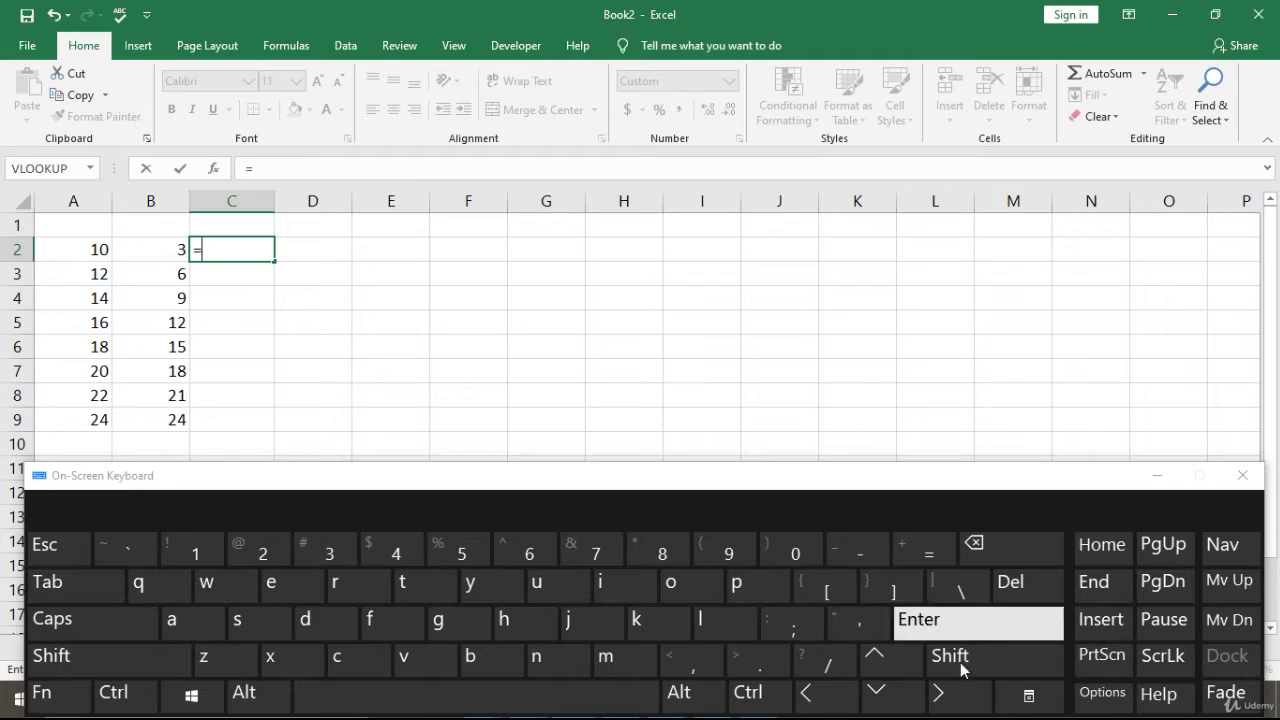
left_click(826, 697)
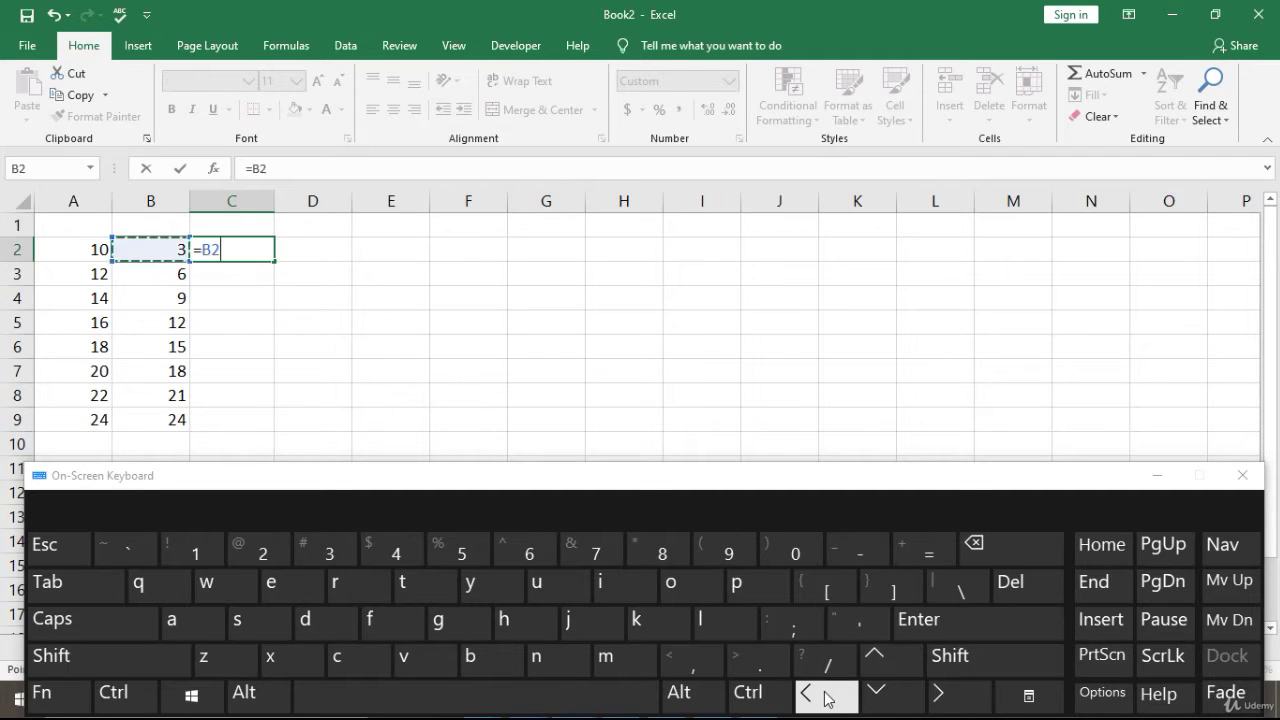
left_click(826, 697)
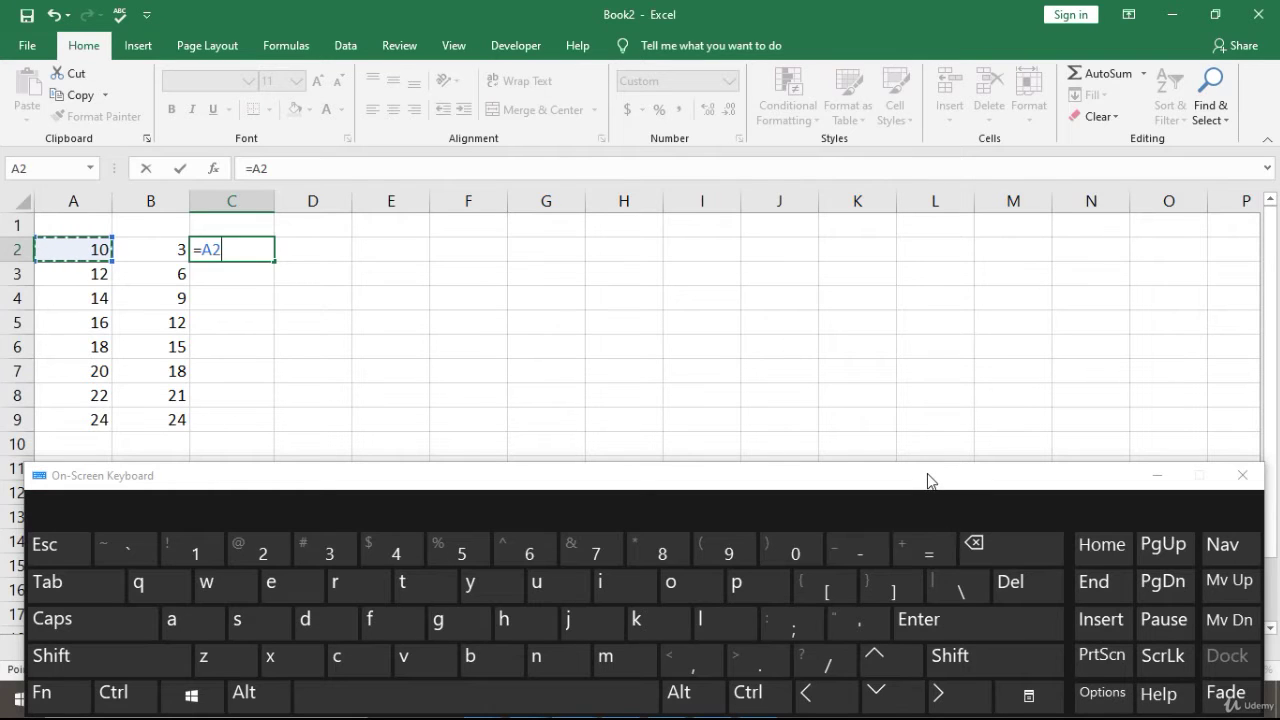
left_click(1007, 668)
left_click(920, 552)
left_click(836, 706)
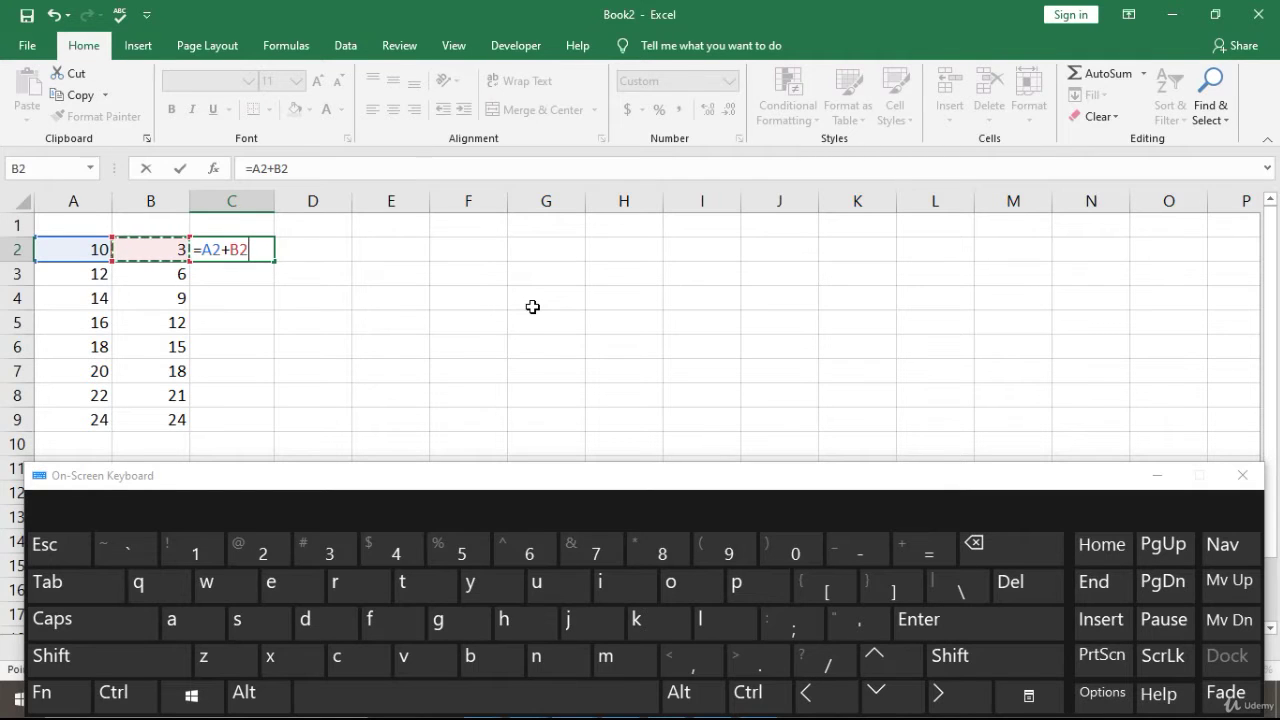
left_click(963, 627)
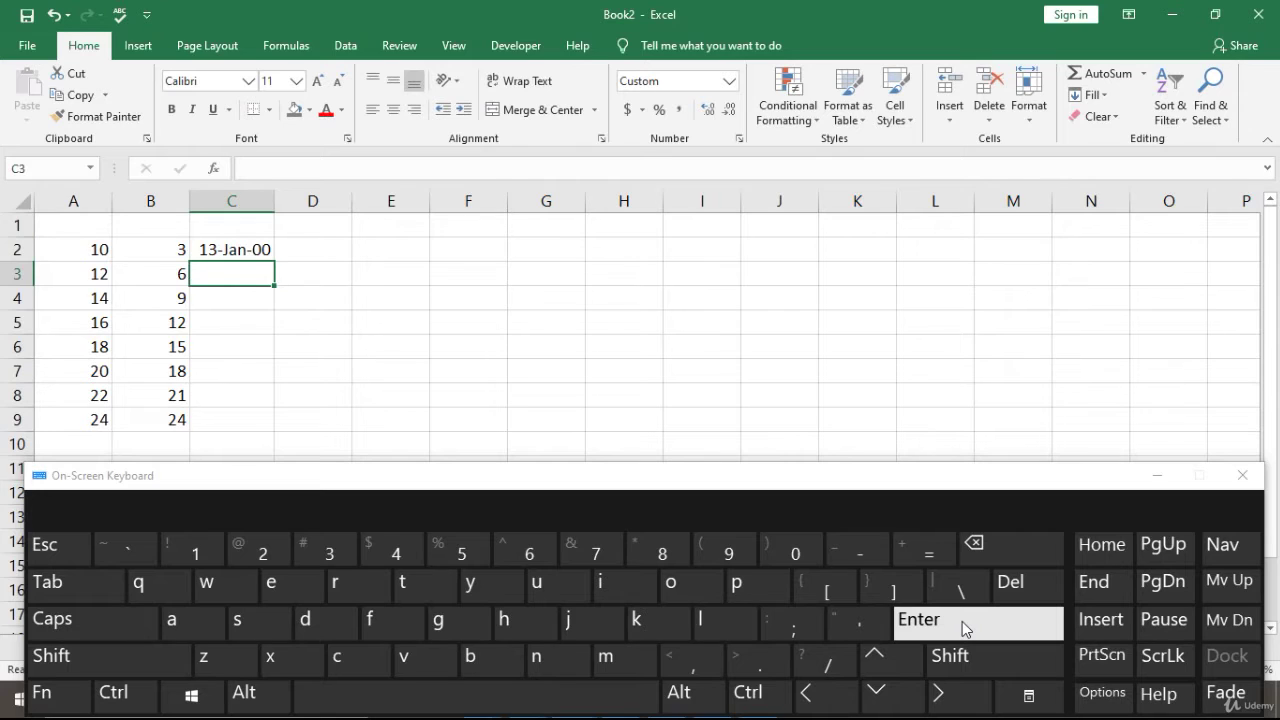
Step: Apply the General number format to the whole of column C
left_click(233, 248)
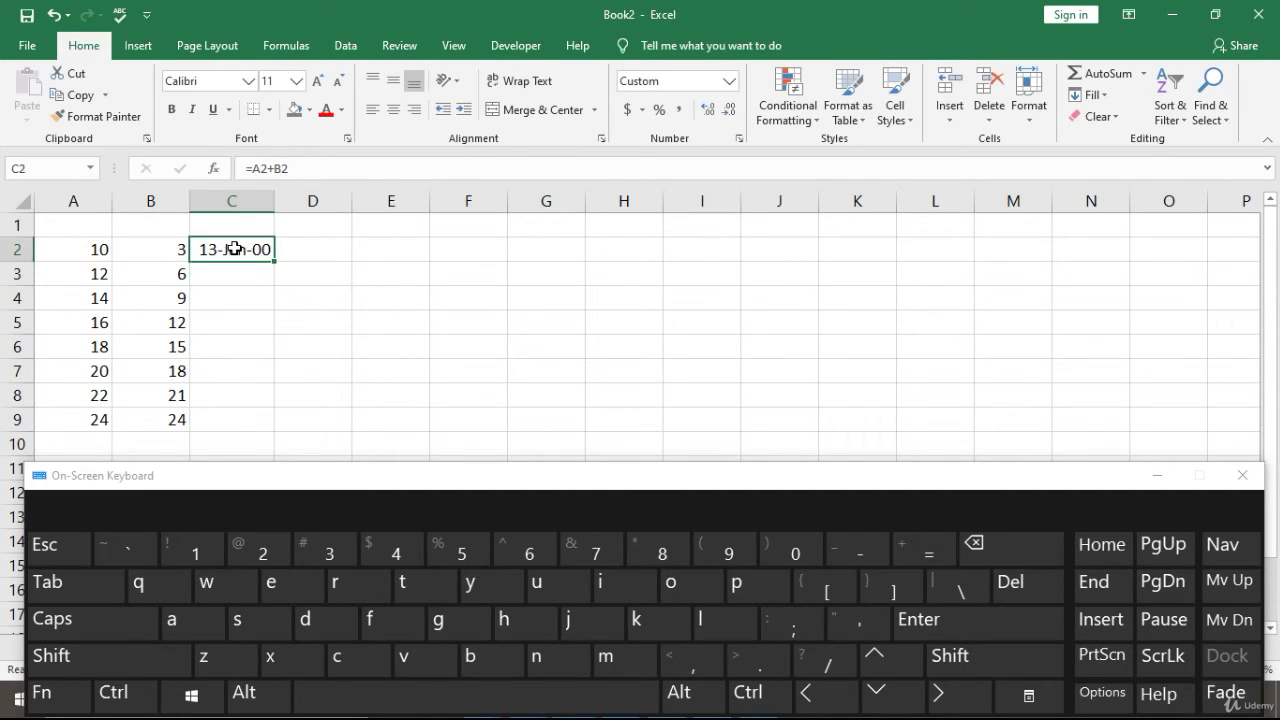
left_click(235, 200)
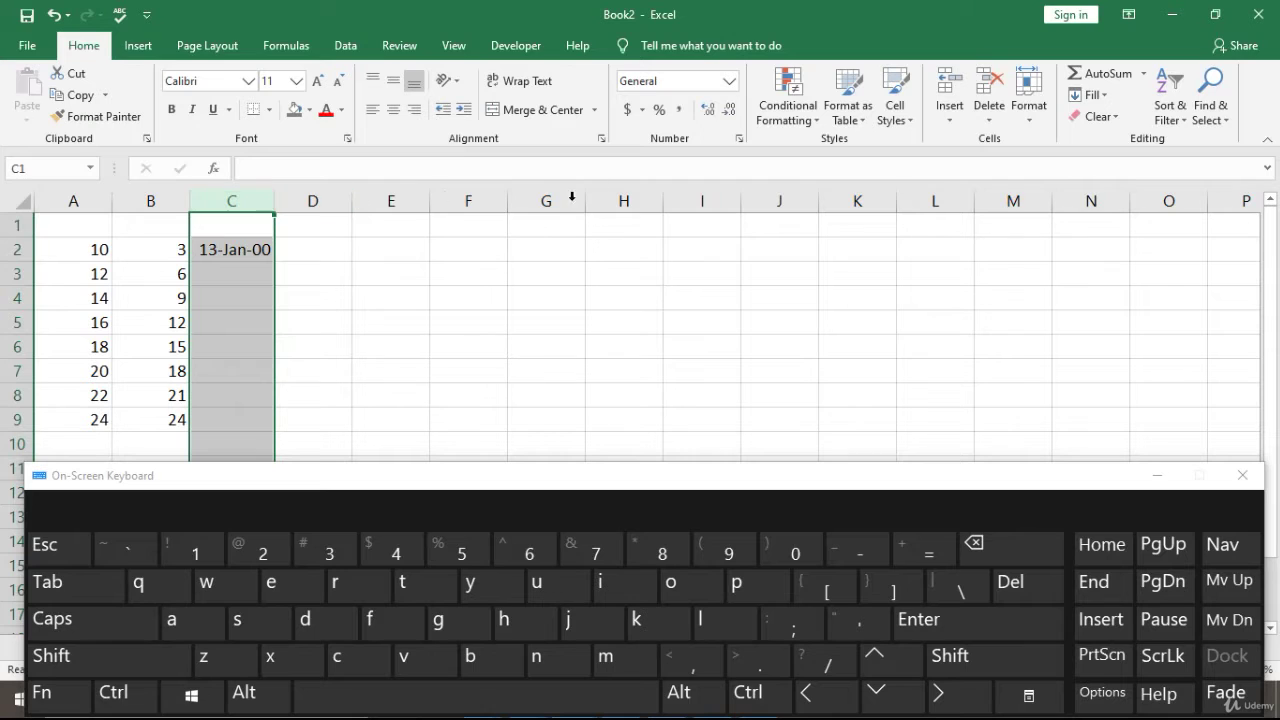
left_click(729, 82)
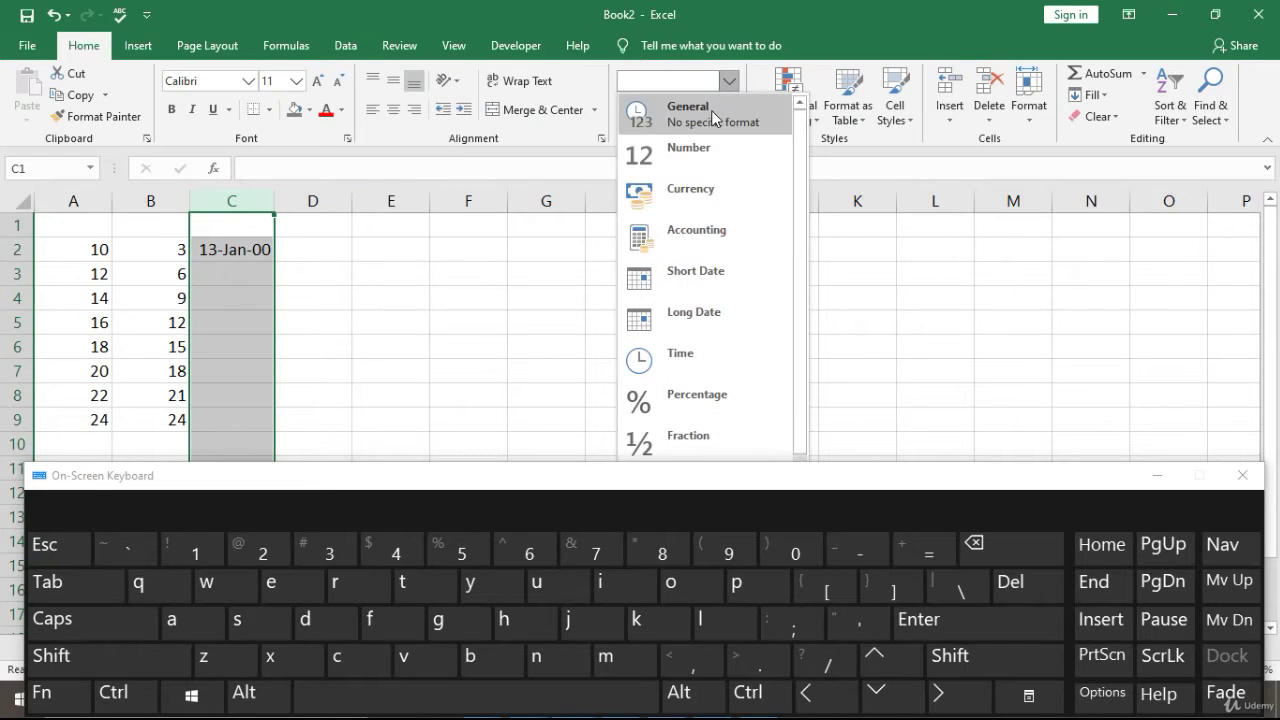
left_click(706, 110)
left_click(434, 297)
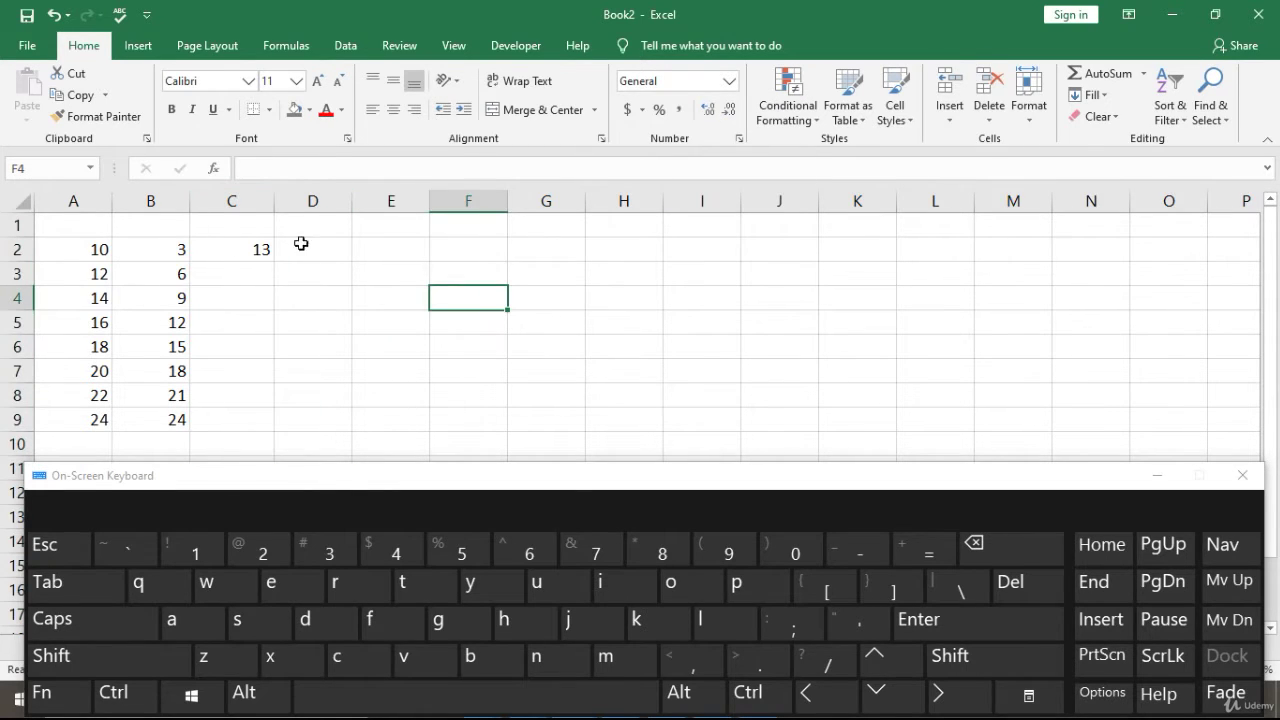
Step: Enter the formula =A3+B3 in cell C3 to add the two values in row 3
left_click(250, 250)
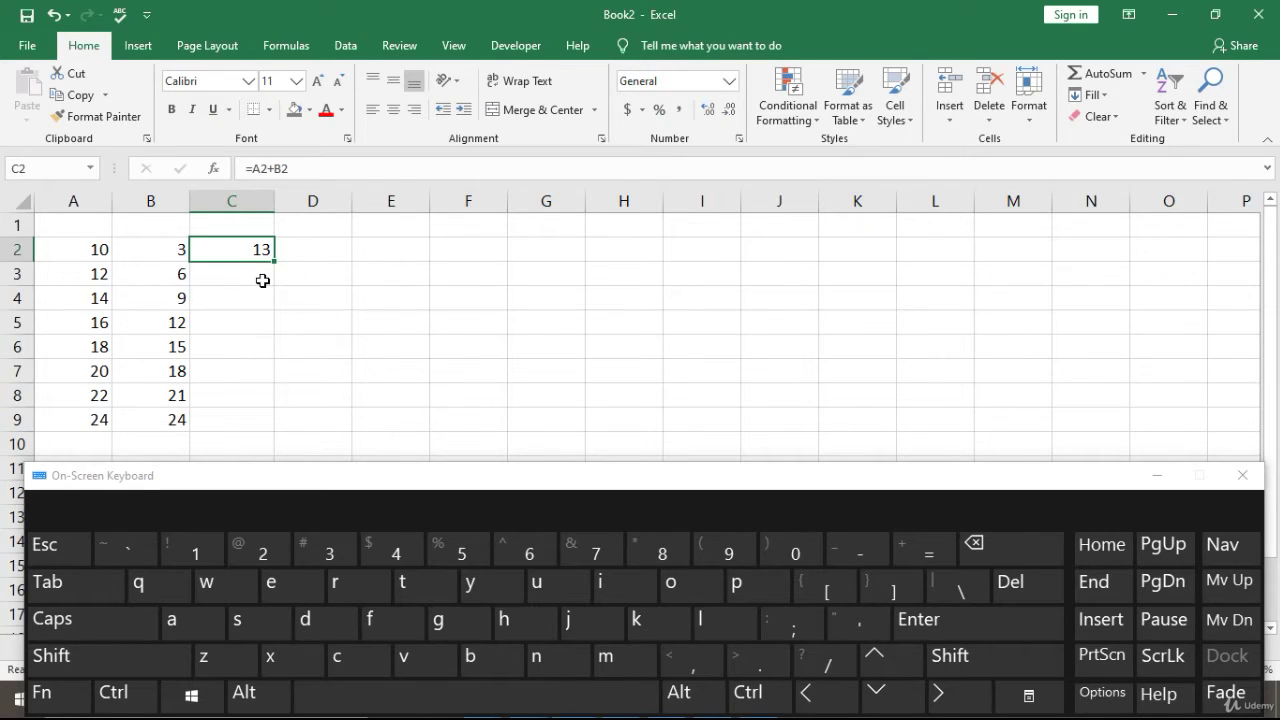
left_click(266, 278)
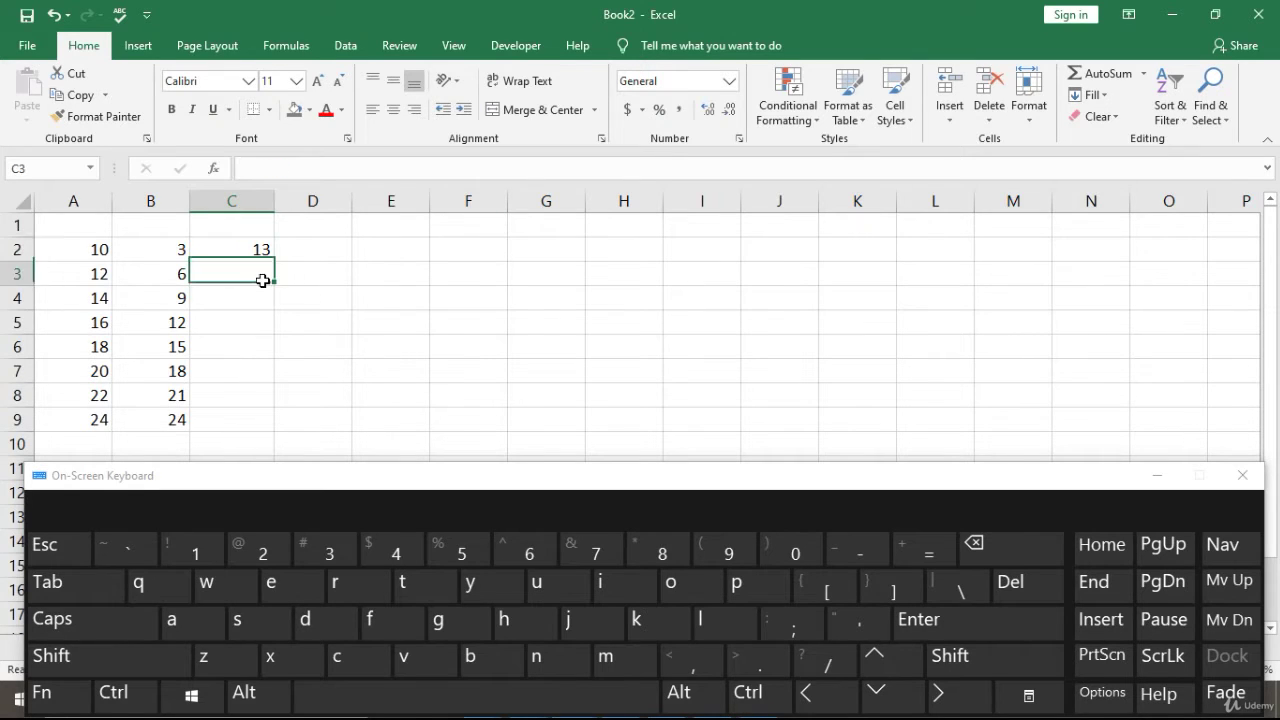
left_click(932, 549)
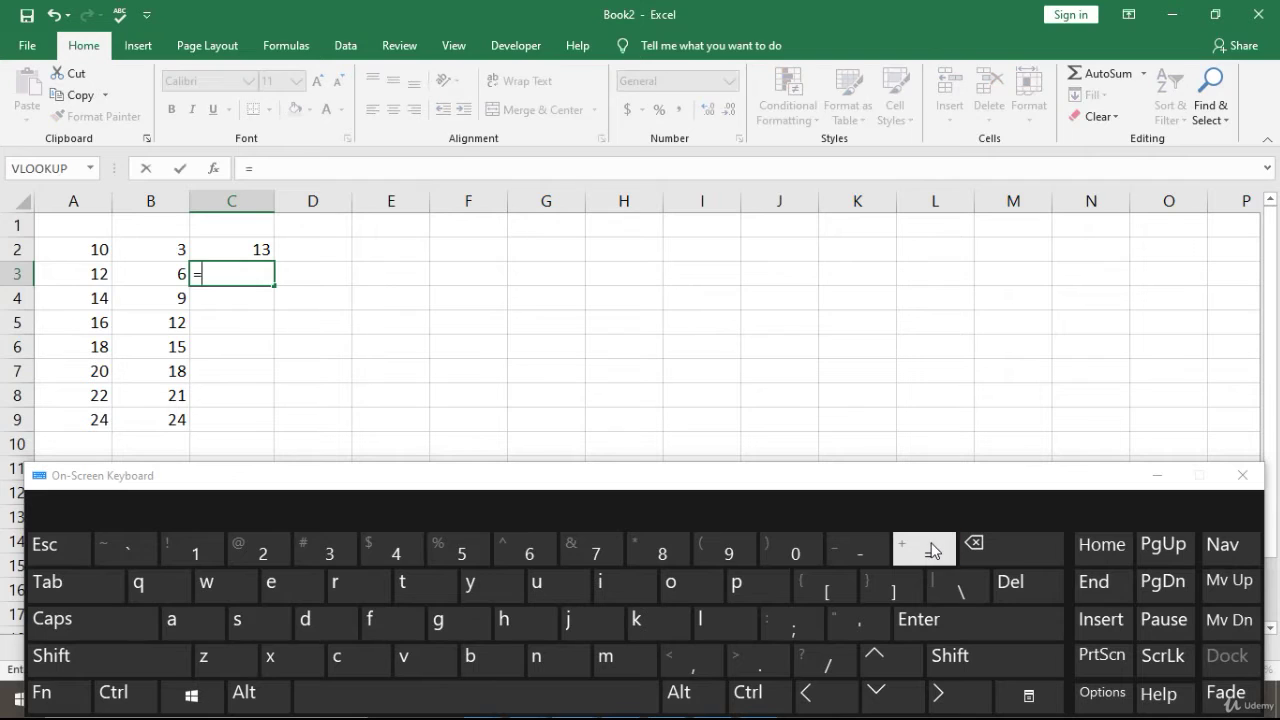
left_click(836, 695)
left_click(843, 698)
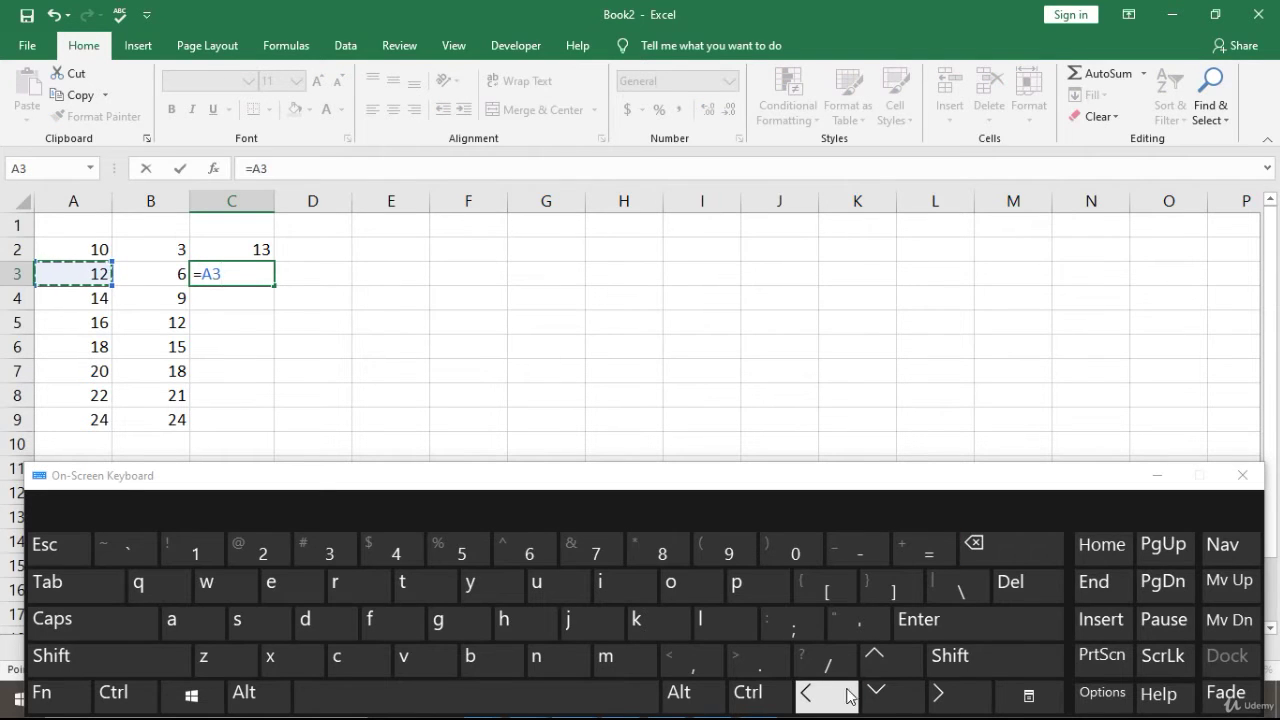
left_click(966, 665)
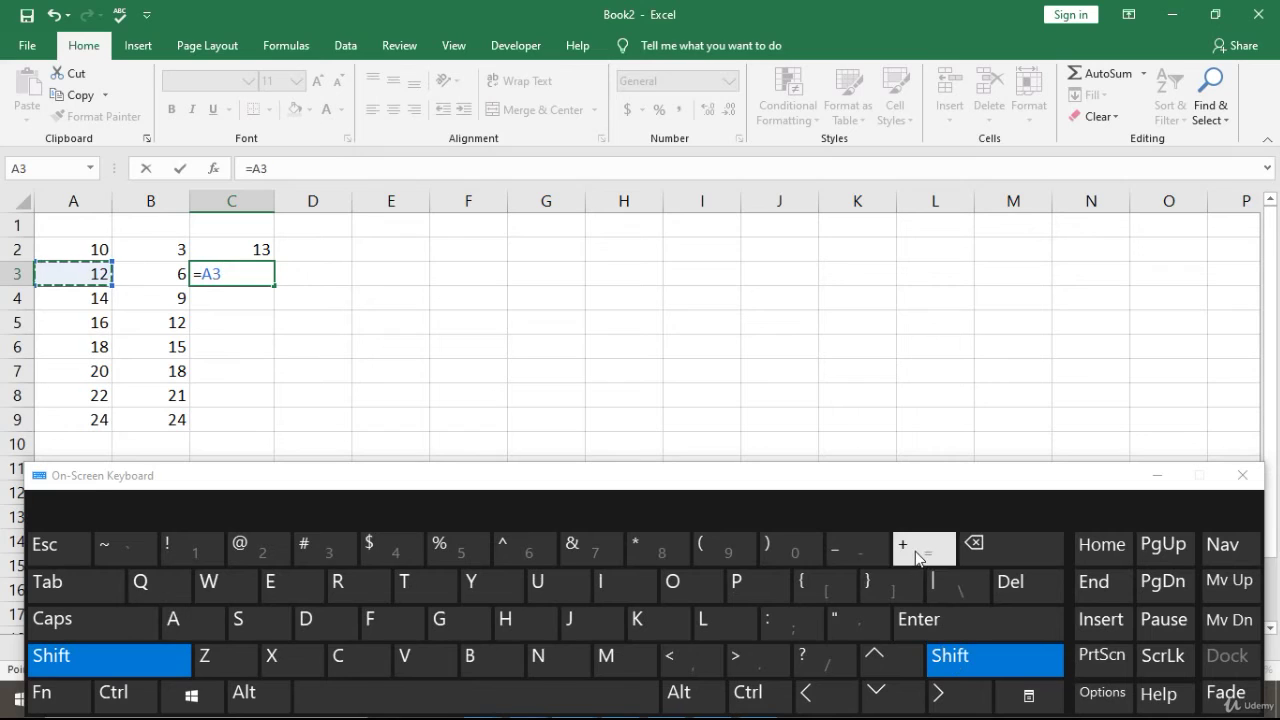
left_click(918, 555)
left_click(806, 693)
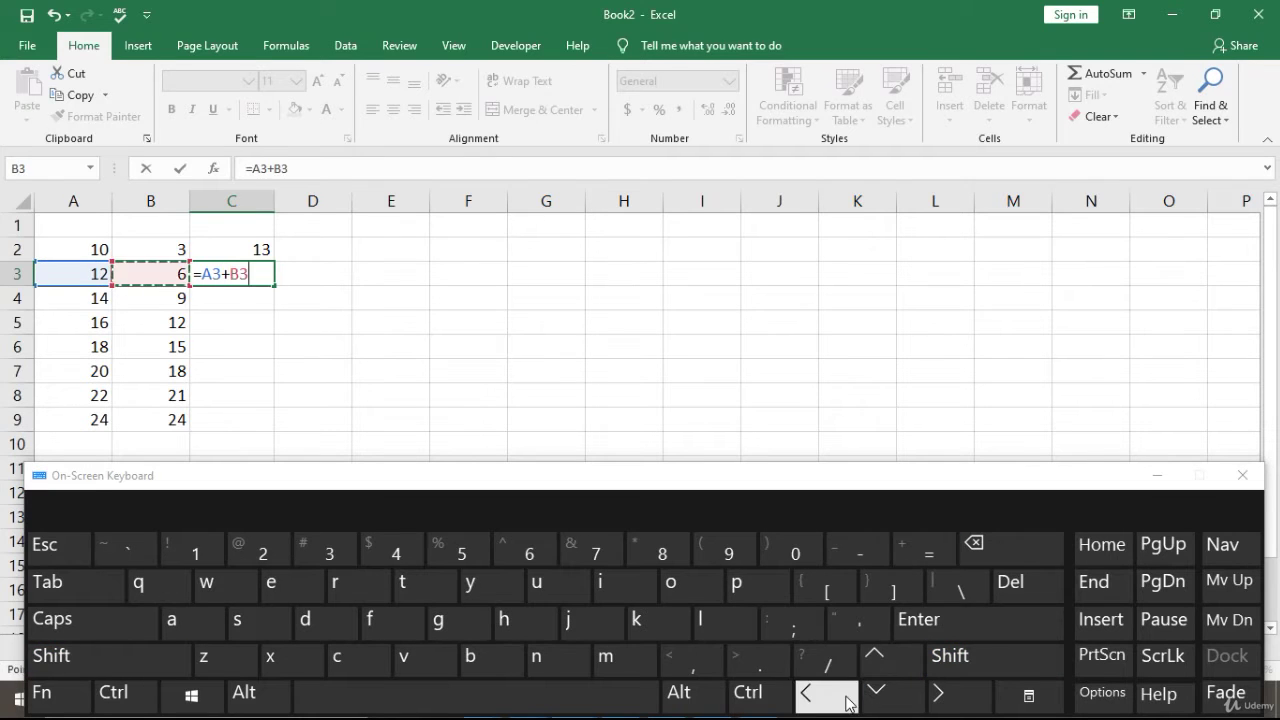
left_click(946, 551)
left_click(995, 543)
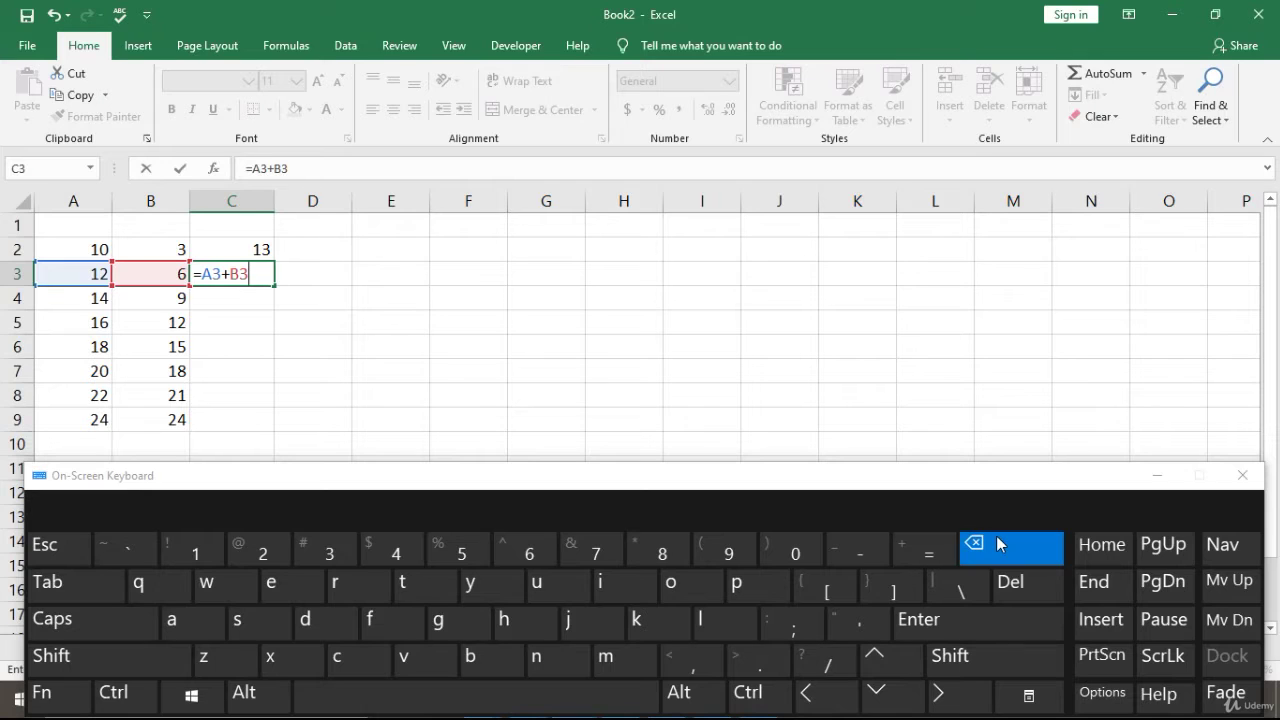
left_click(995, 621)
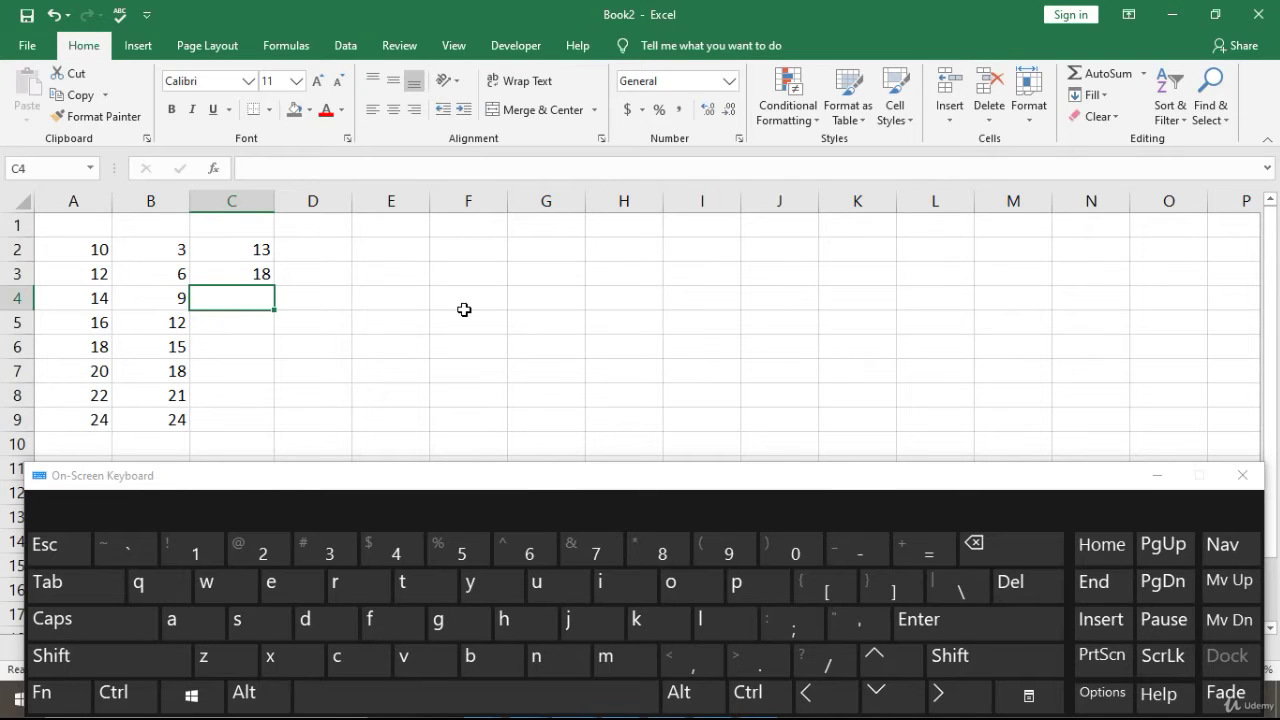
Step: Enter the formula =A4-B4 in cell C4 to subtract the column B value from column A
left_click(910, 548)
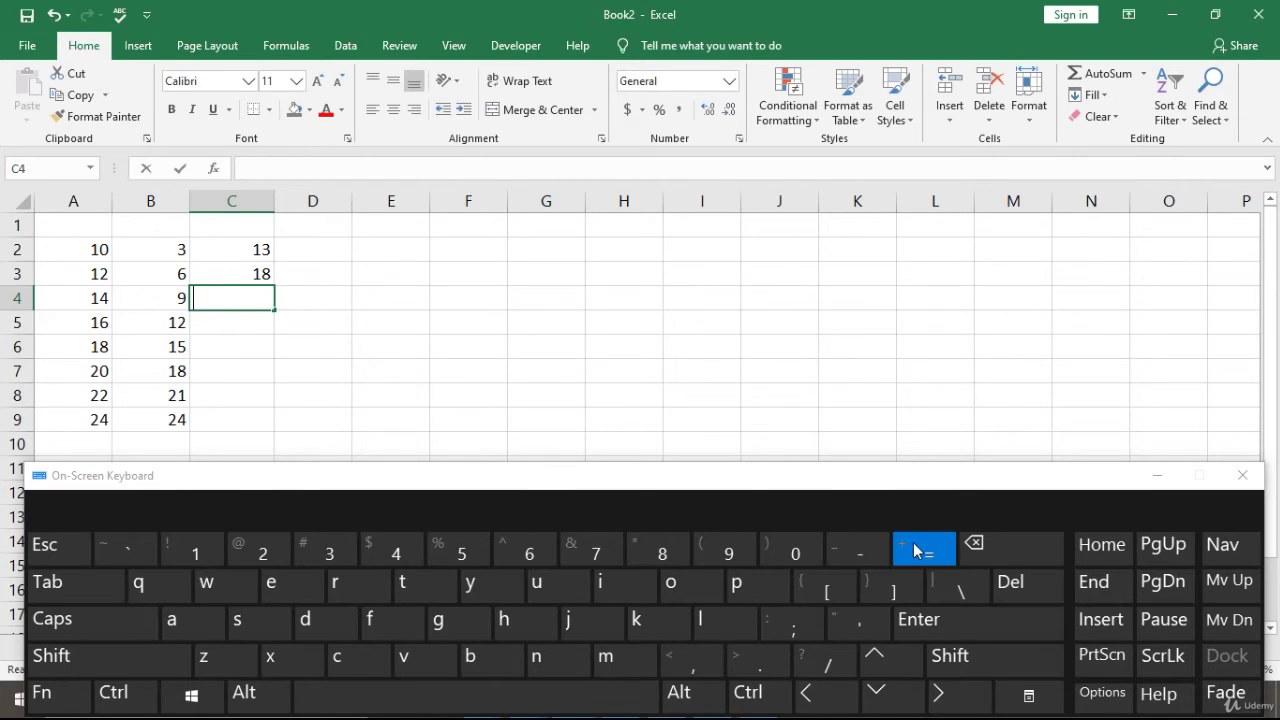
left_click(826, 700)
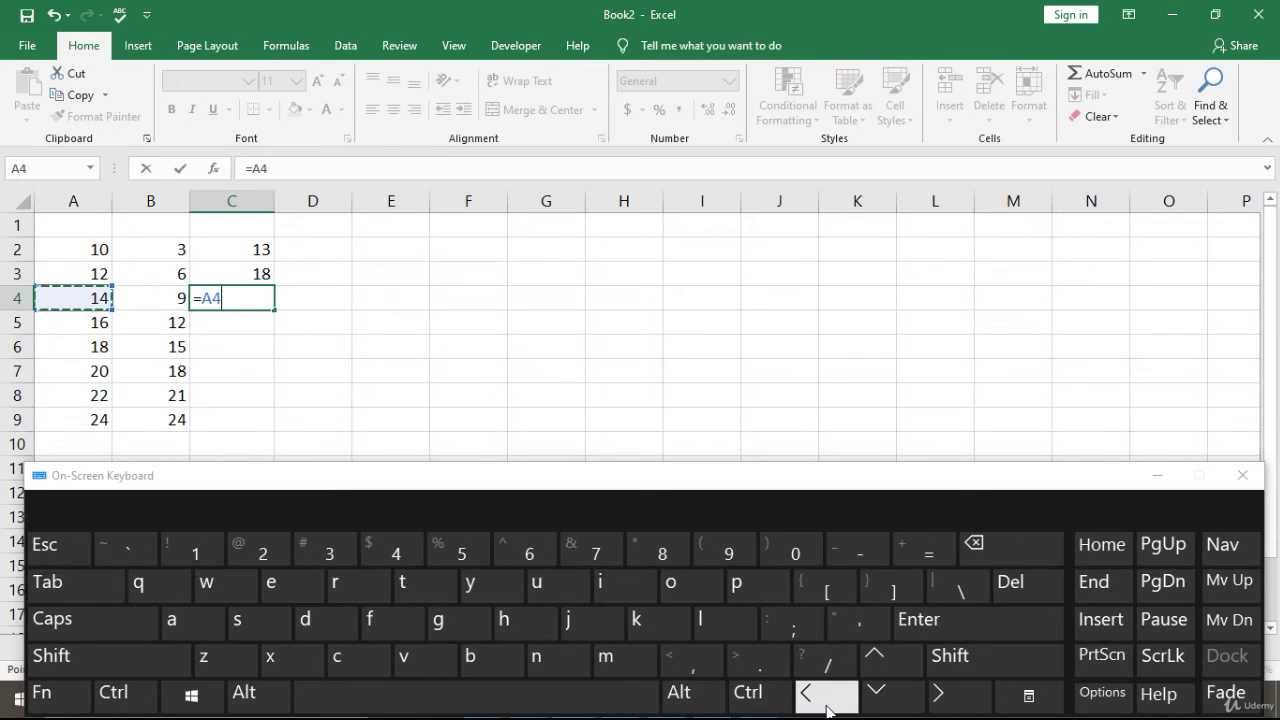
left_click(863, 557)
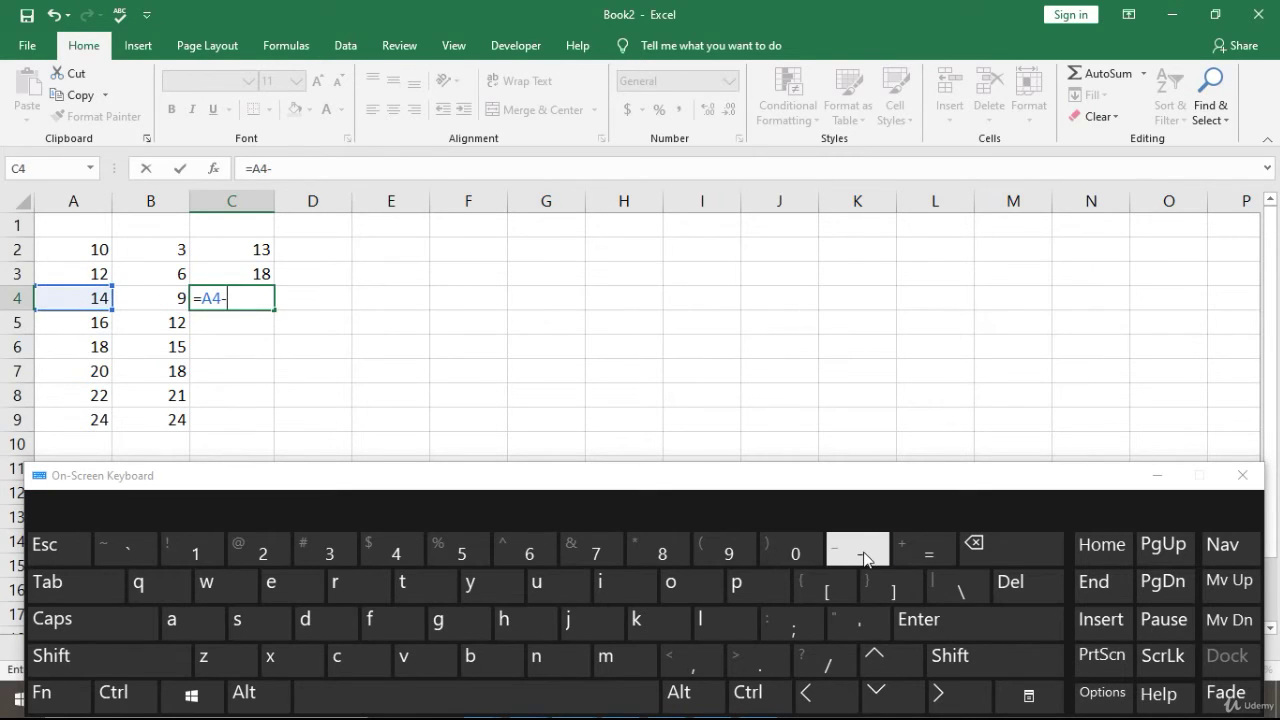
left_click(832, 692)
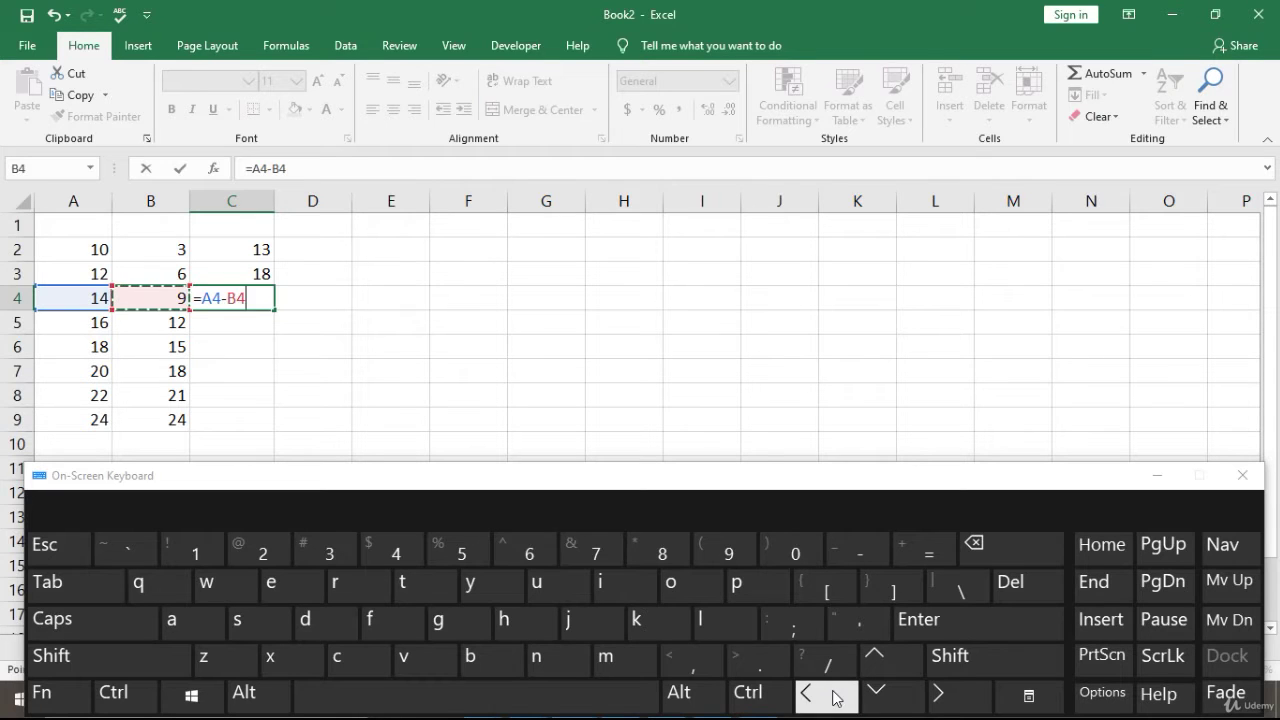
left_click(980, 632)
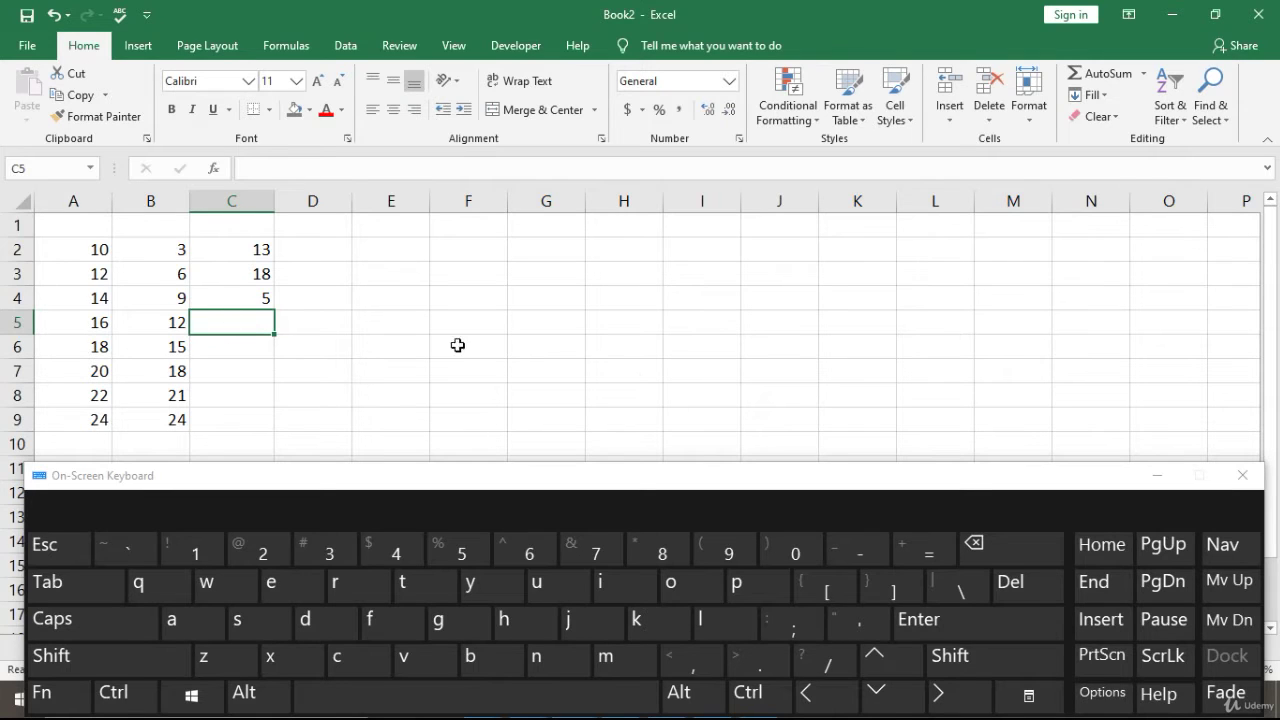
Step: Enter the formula =A5-B5 in cell C5 to subtract the row's second value from its first
left_click(922, 553)
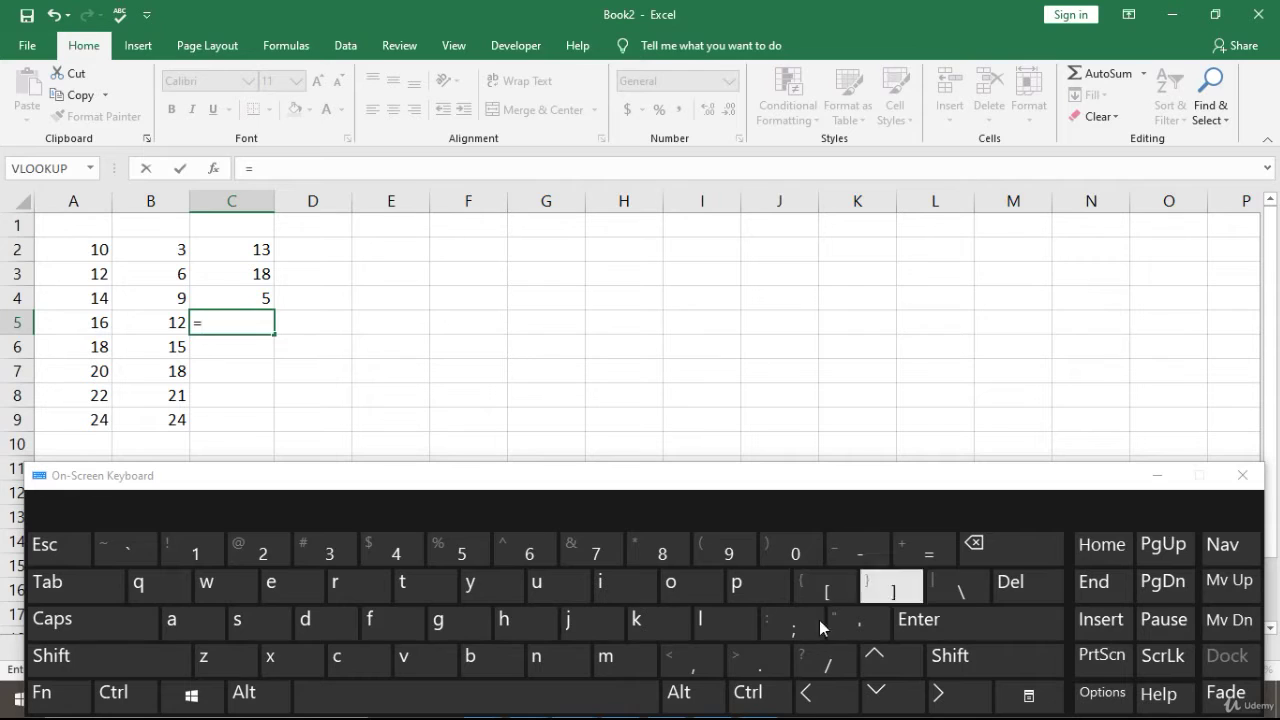
left_click(806, 700)
left_click(807, 700)
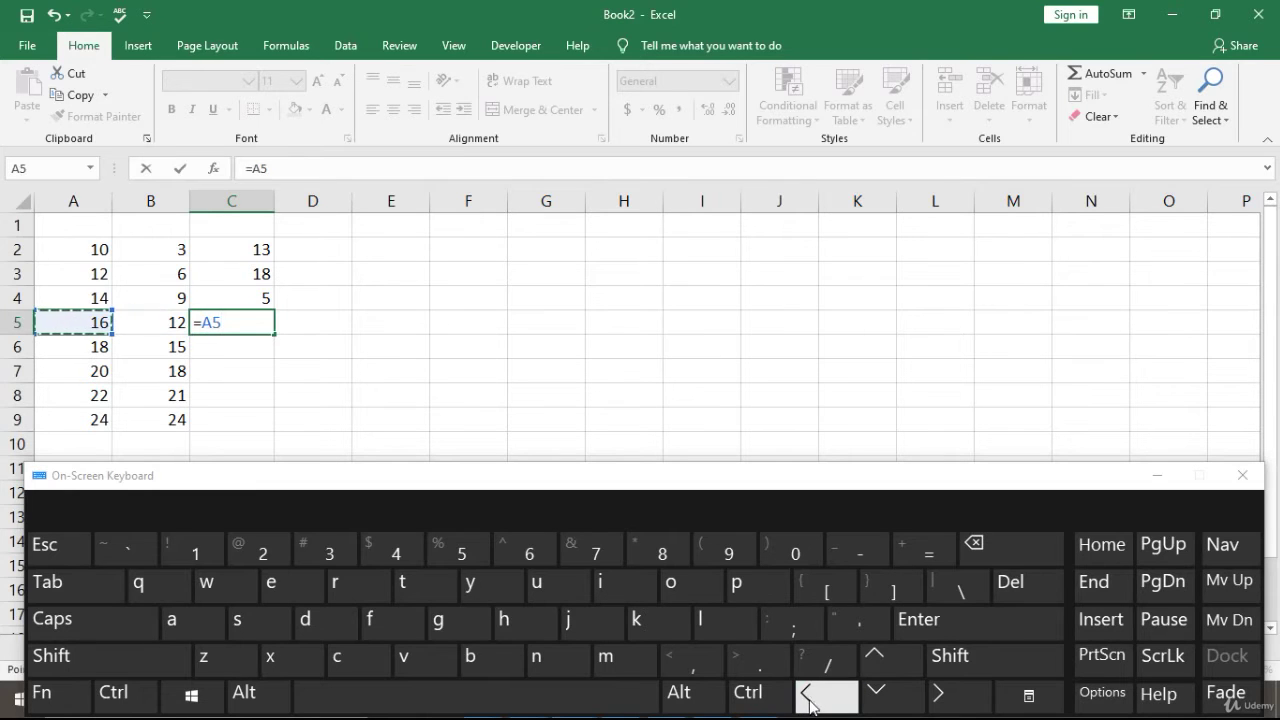
left_click(871, 560)
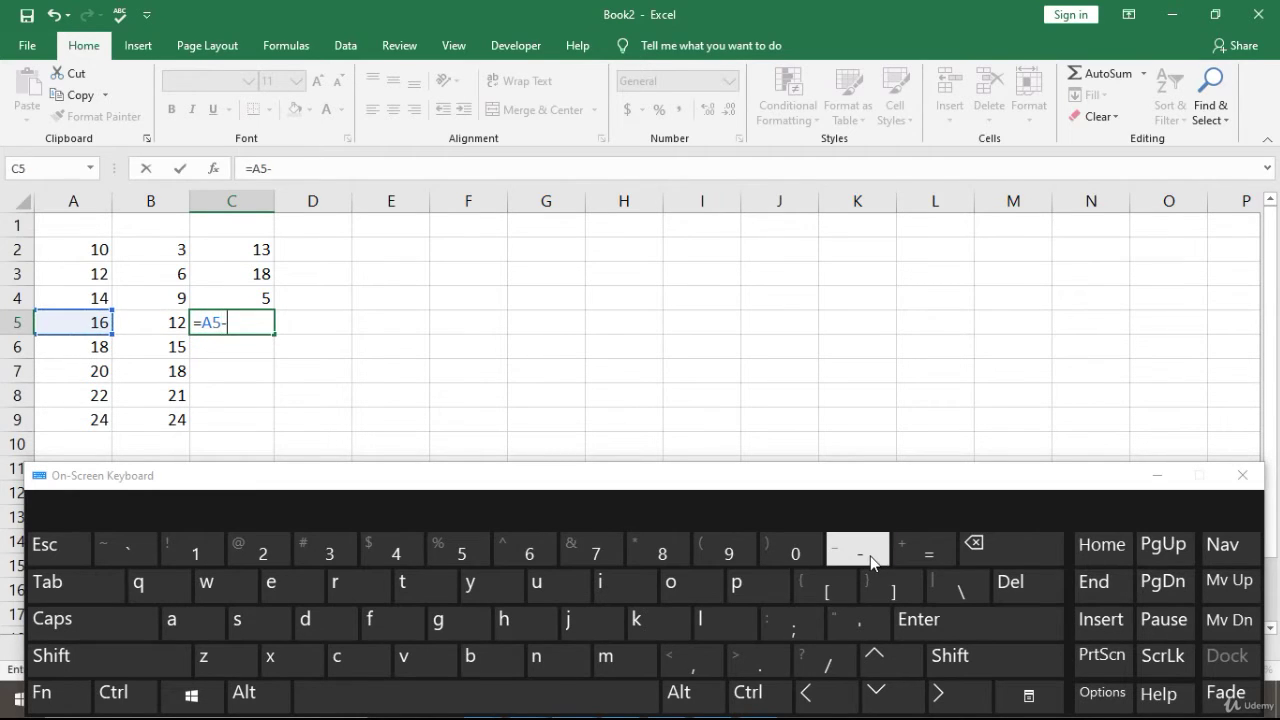
left_click(808, 698)
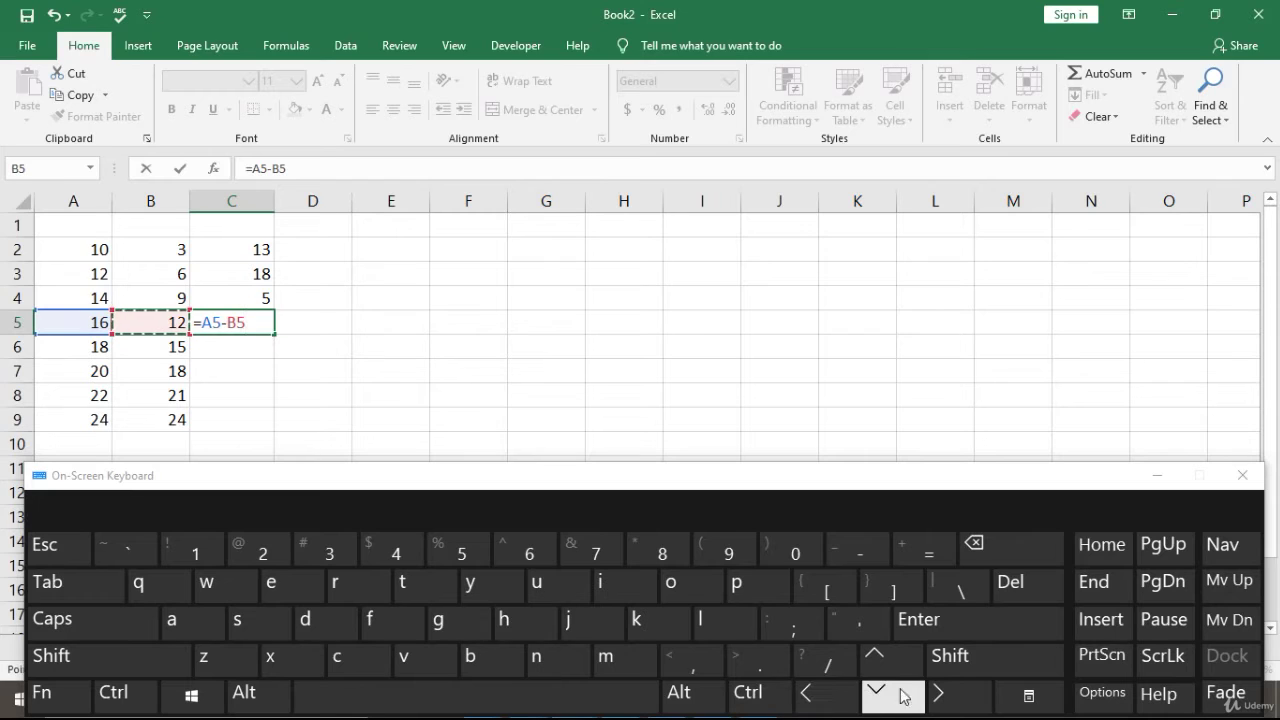
left_click(960, 628)
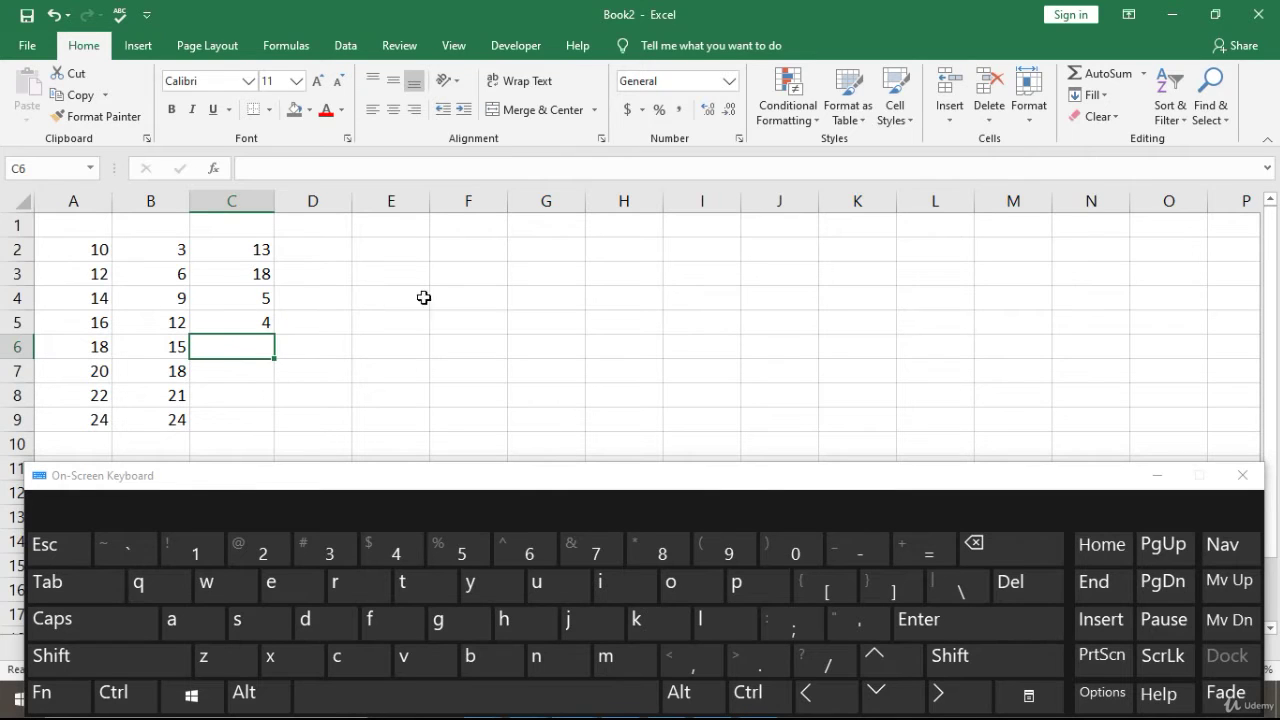
Step: Enter the formula =A6*B6 in cell C6 to multiply the row's two values, and reselect that cell
left_click(928, 556)
left_click(838, 702)
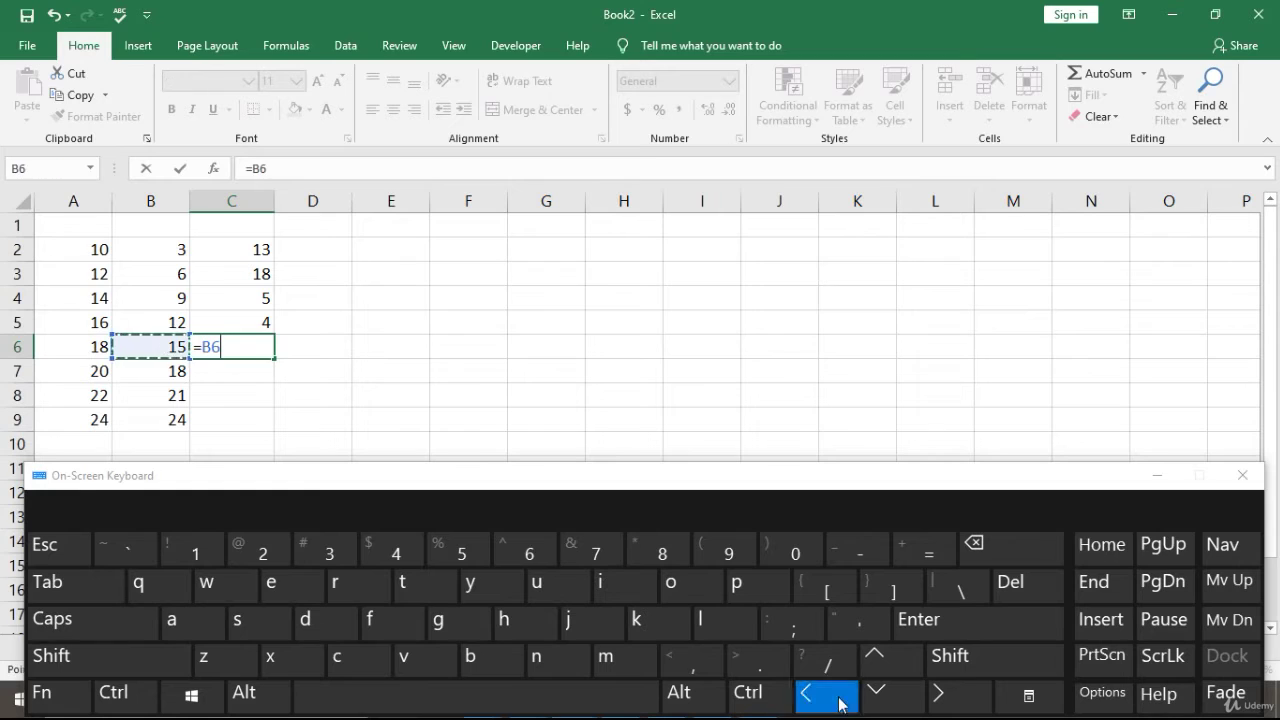
left_click(838, 702)
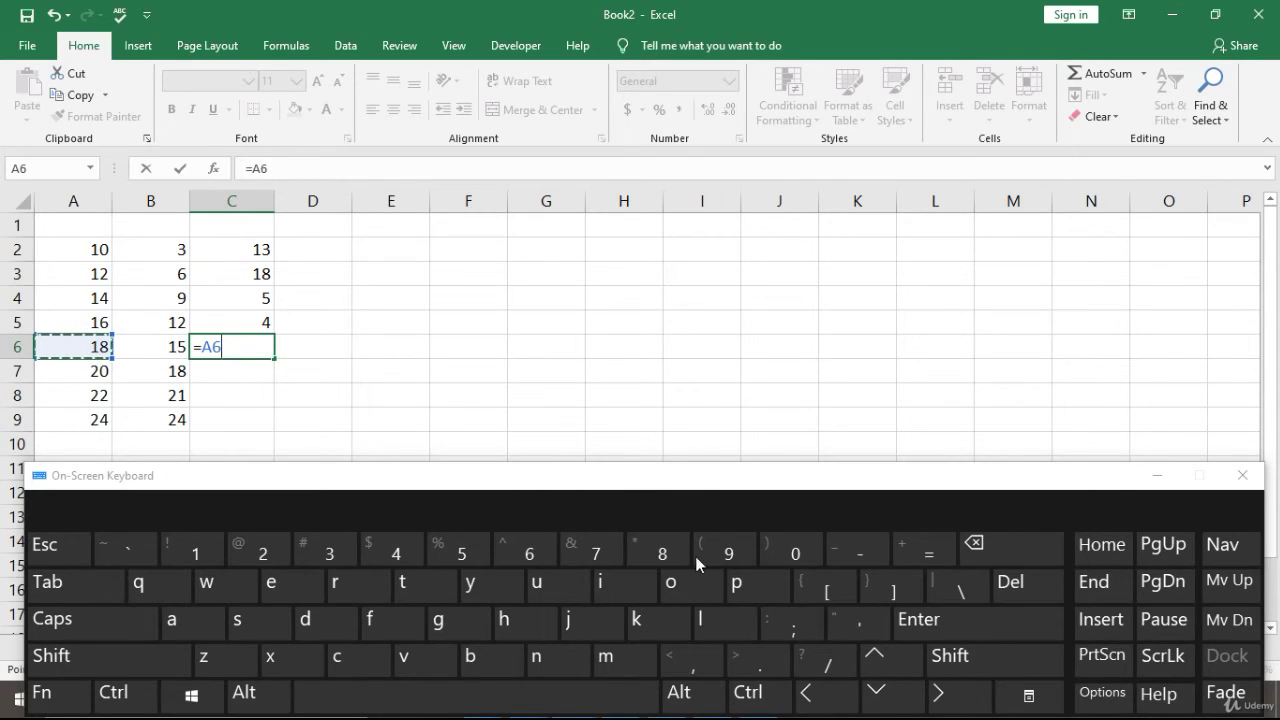
left_click(977, 657)
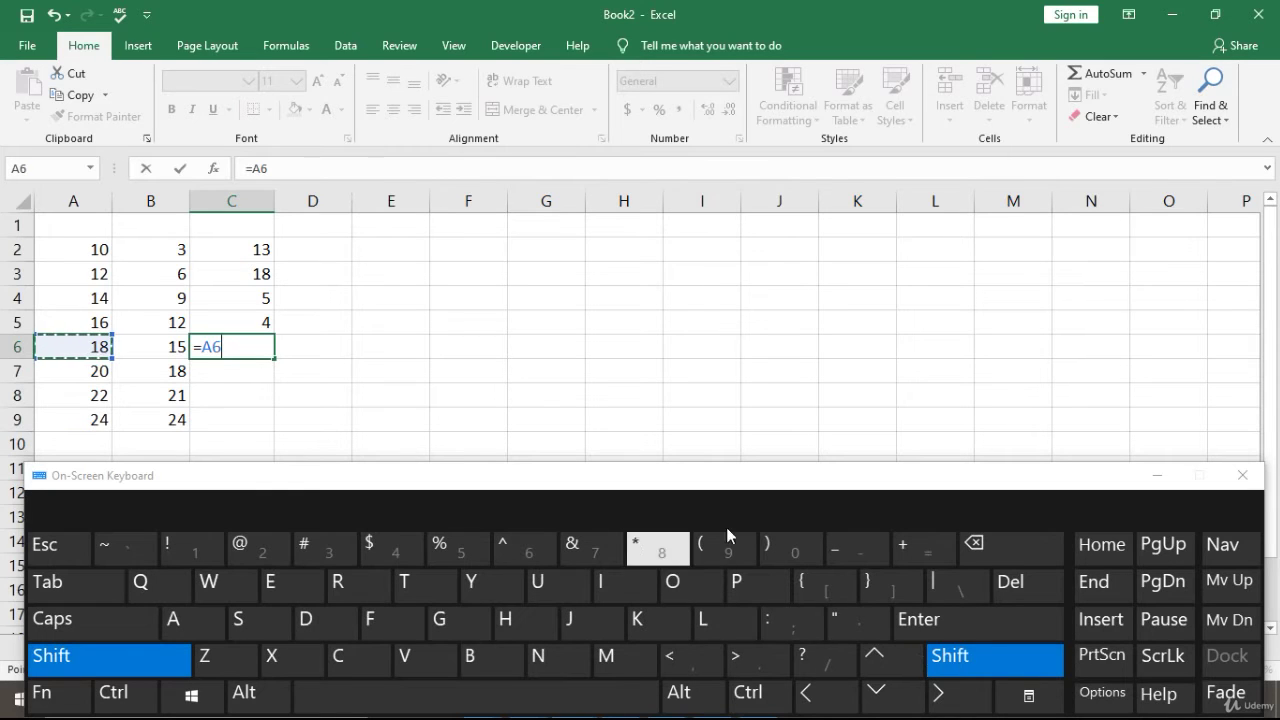
left_click(648, 550)
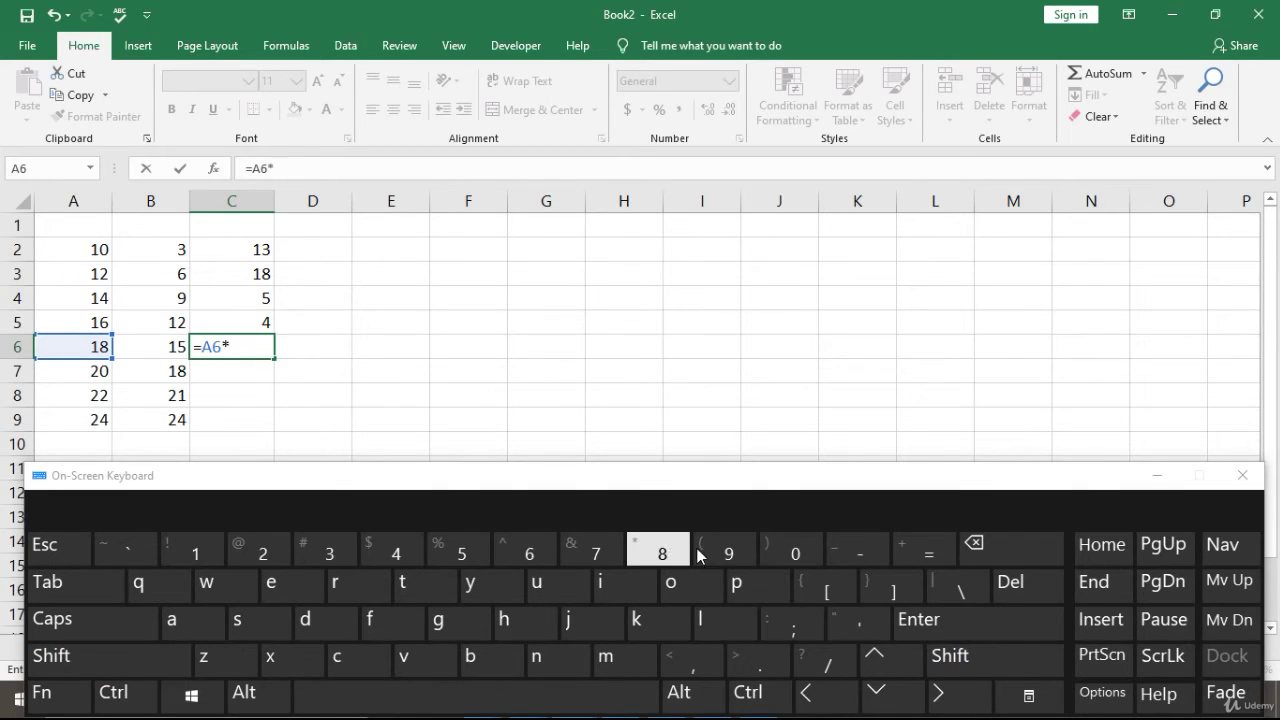
left_click(812, 698)
left_click(960, 626)
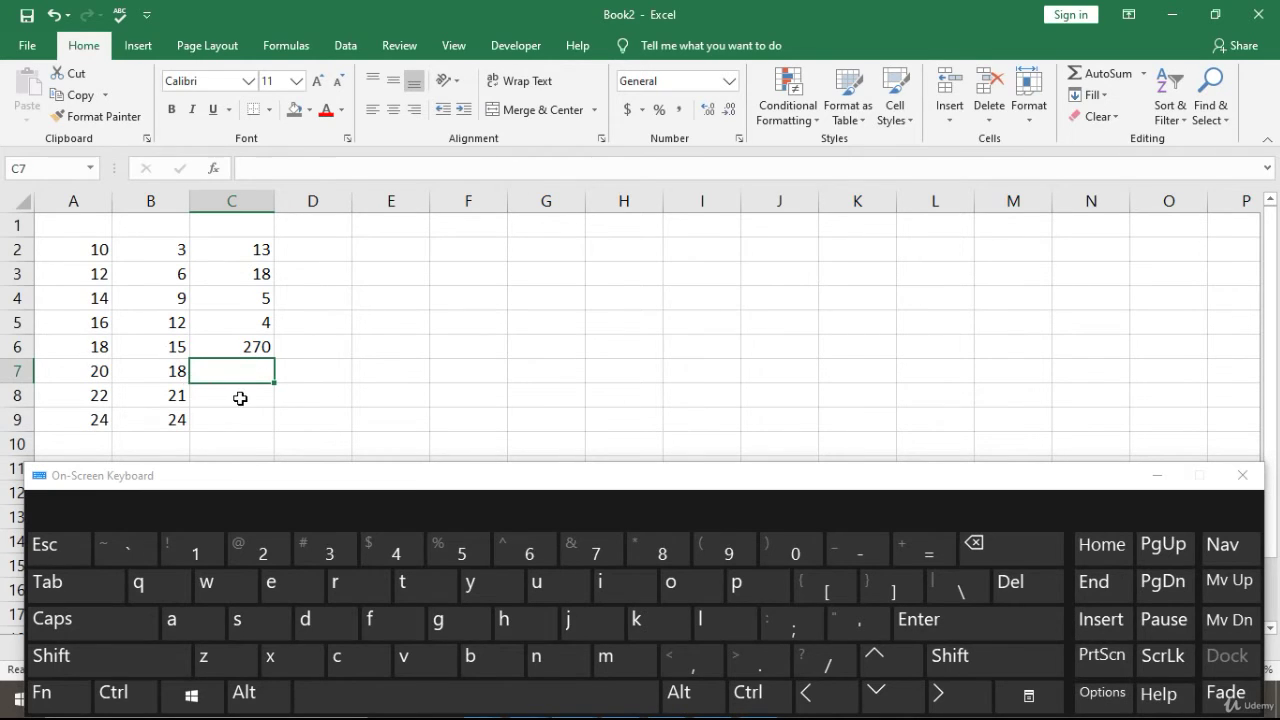
left_click(254, 345)
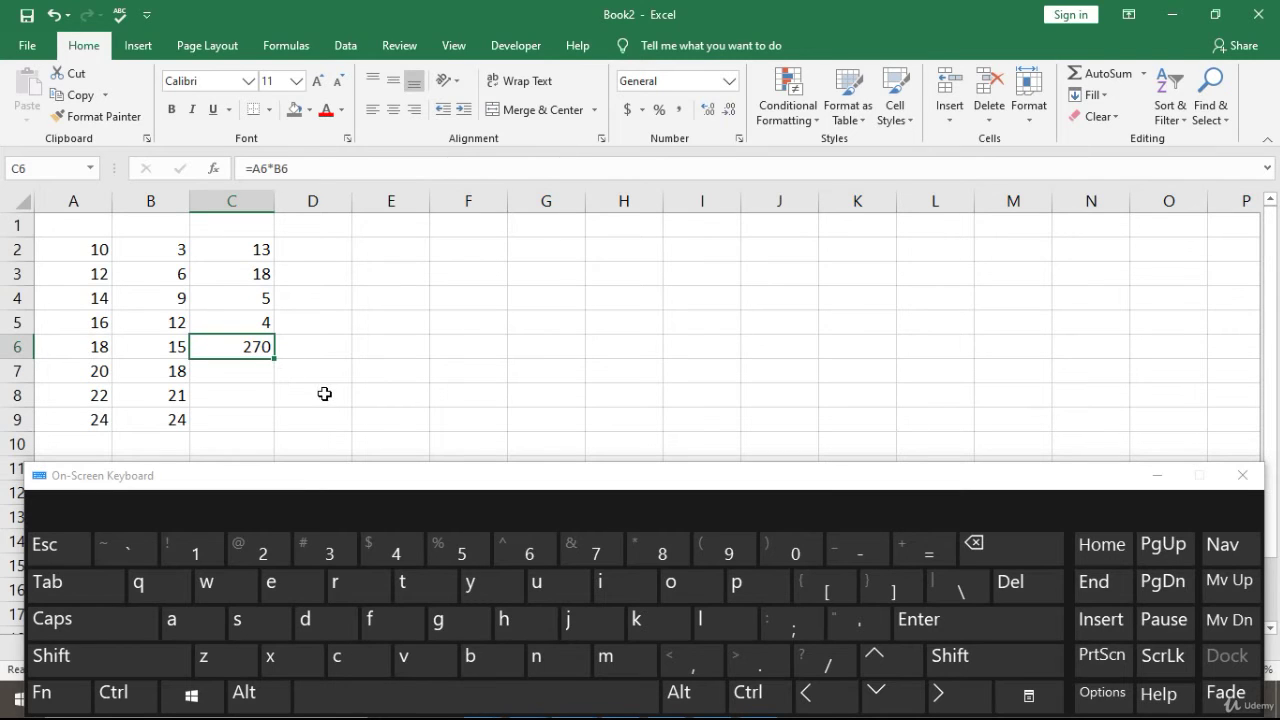
Step: Check the formula in cell C6, and enter =A7*B7 in cell C7 to multiply the two values in row 7
key("F2")
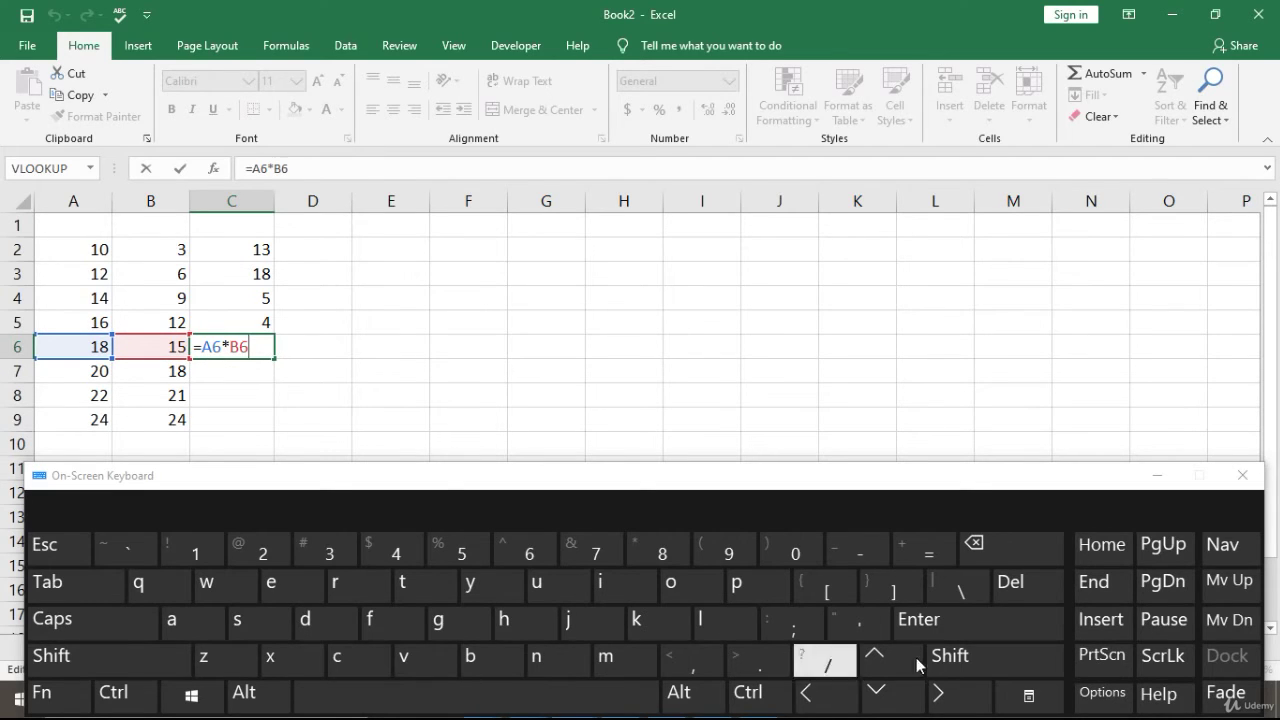
left_click(941, 632)
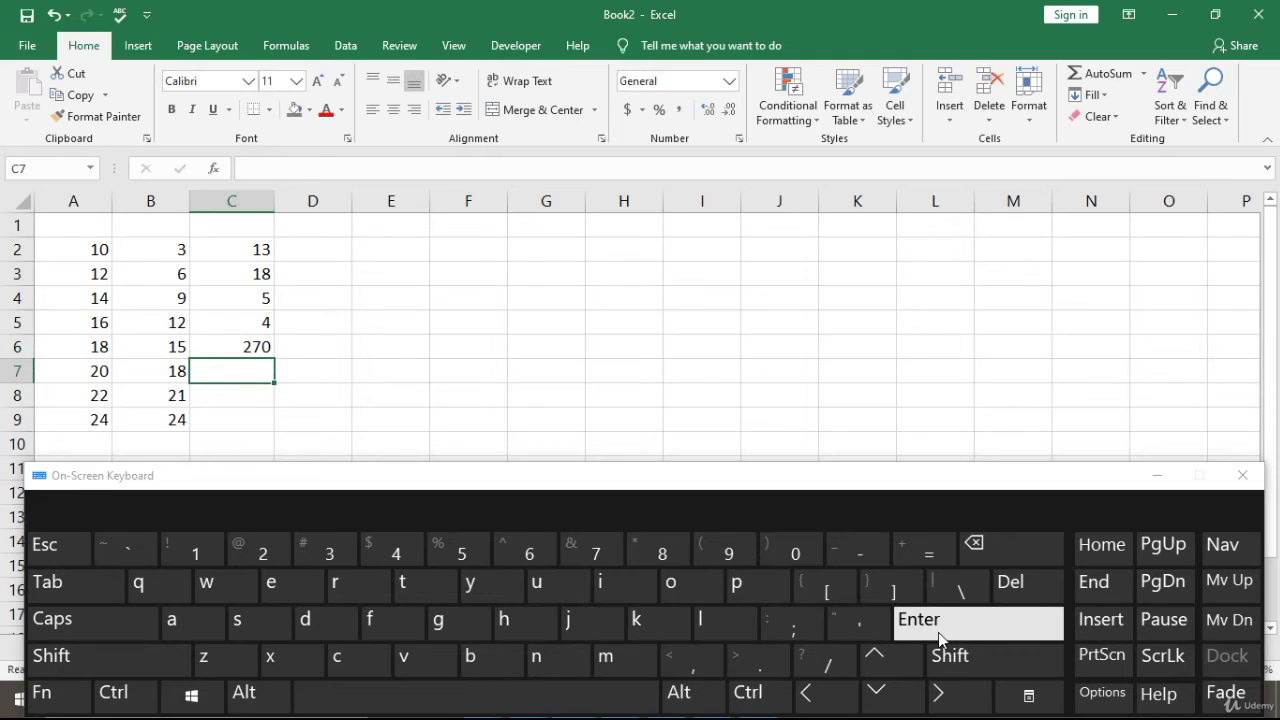
left_click(925, 557)
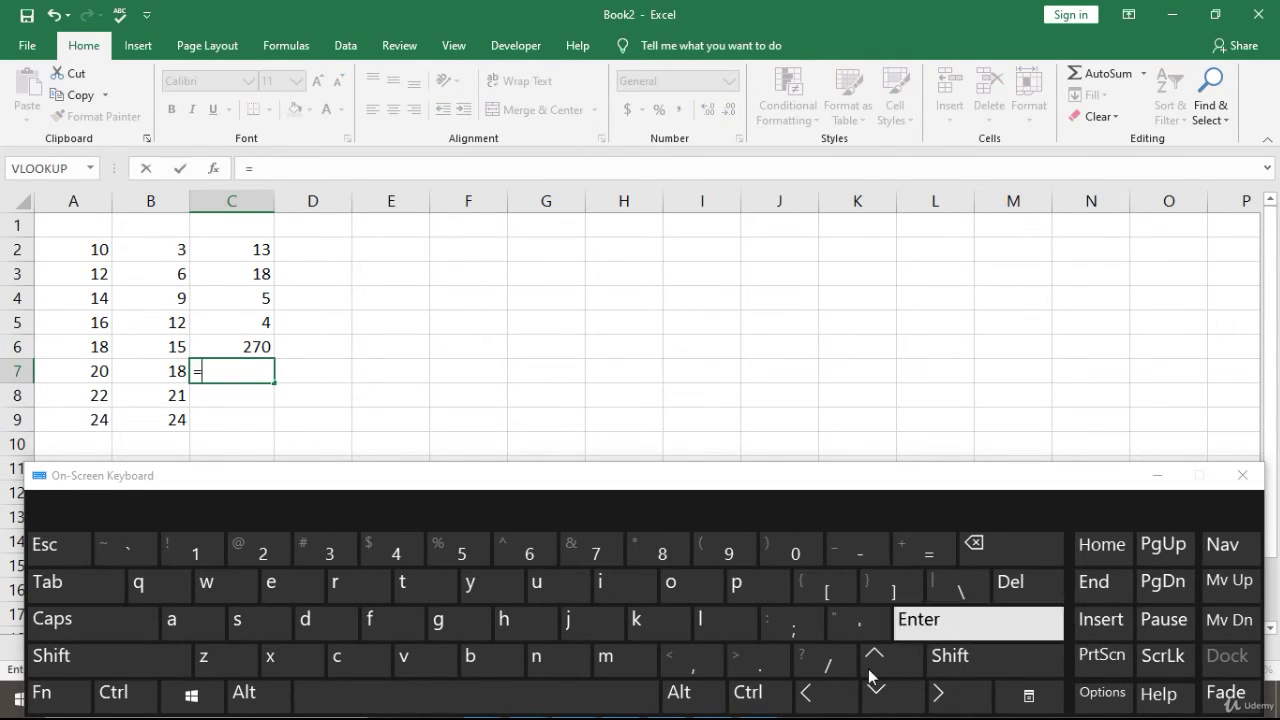
left_click(826, 704)
left_click(990, 657)
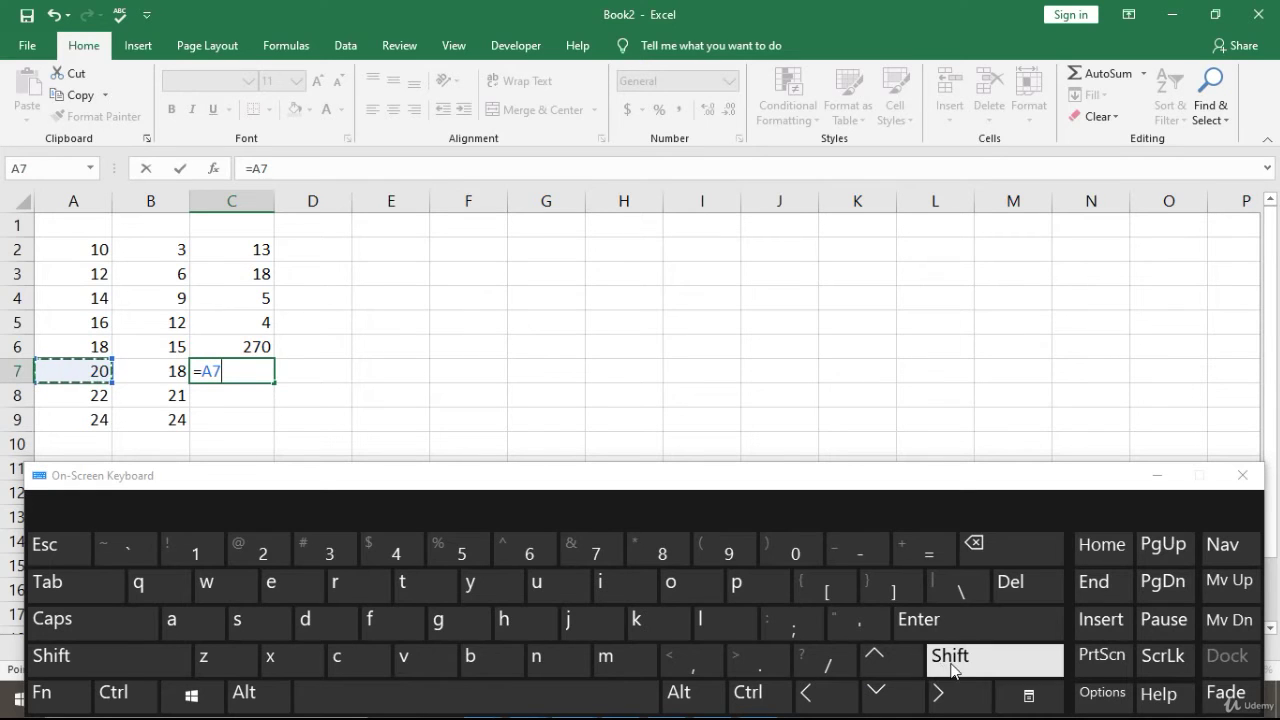
left_click(641, 552)
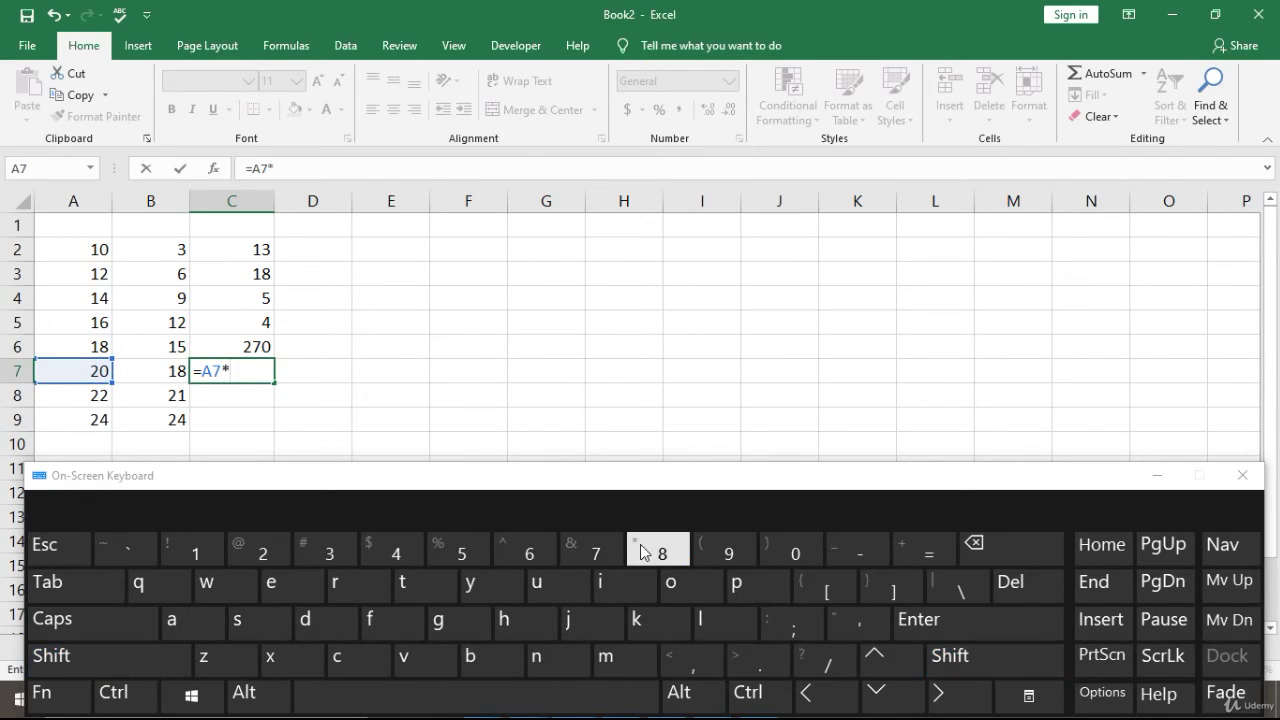
left_click(830, 700)
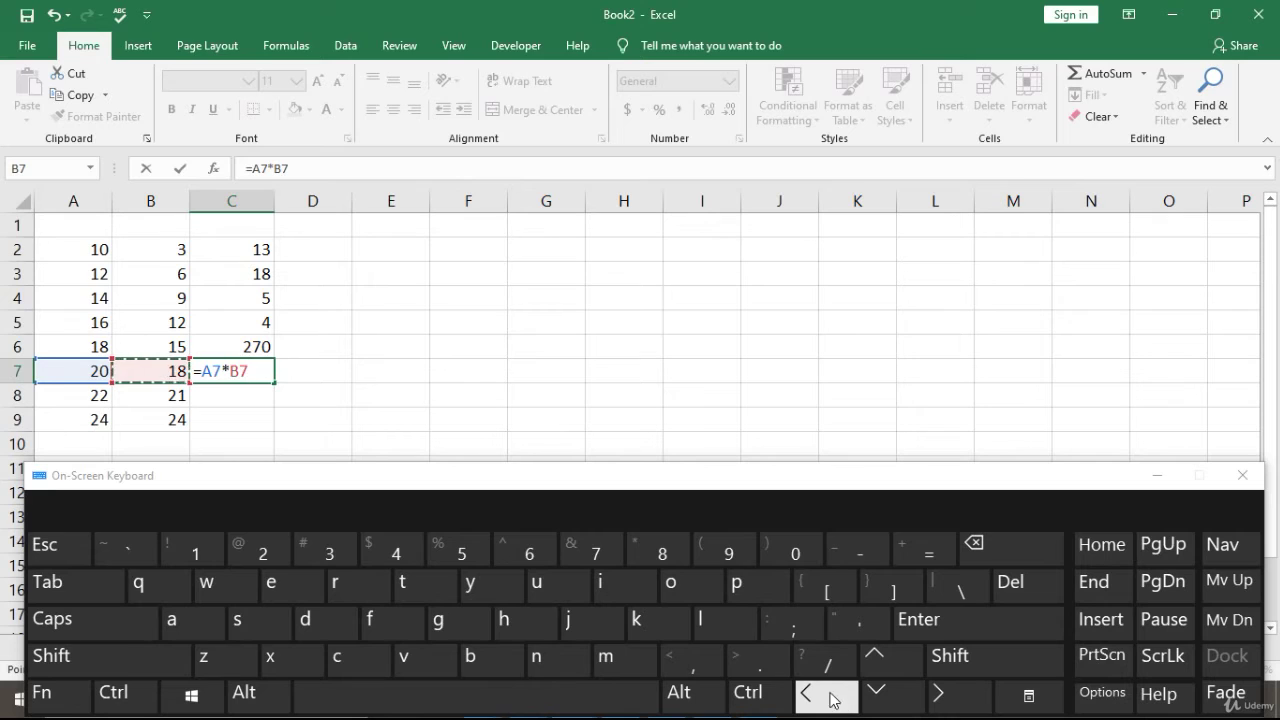
left_click(936, 632)
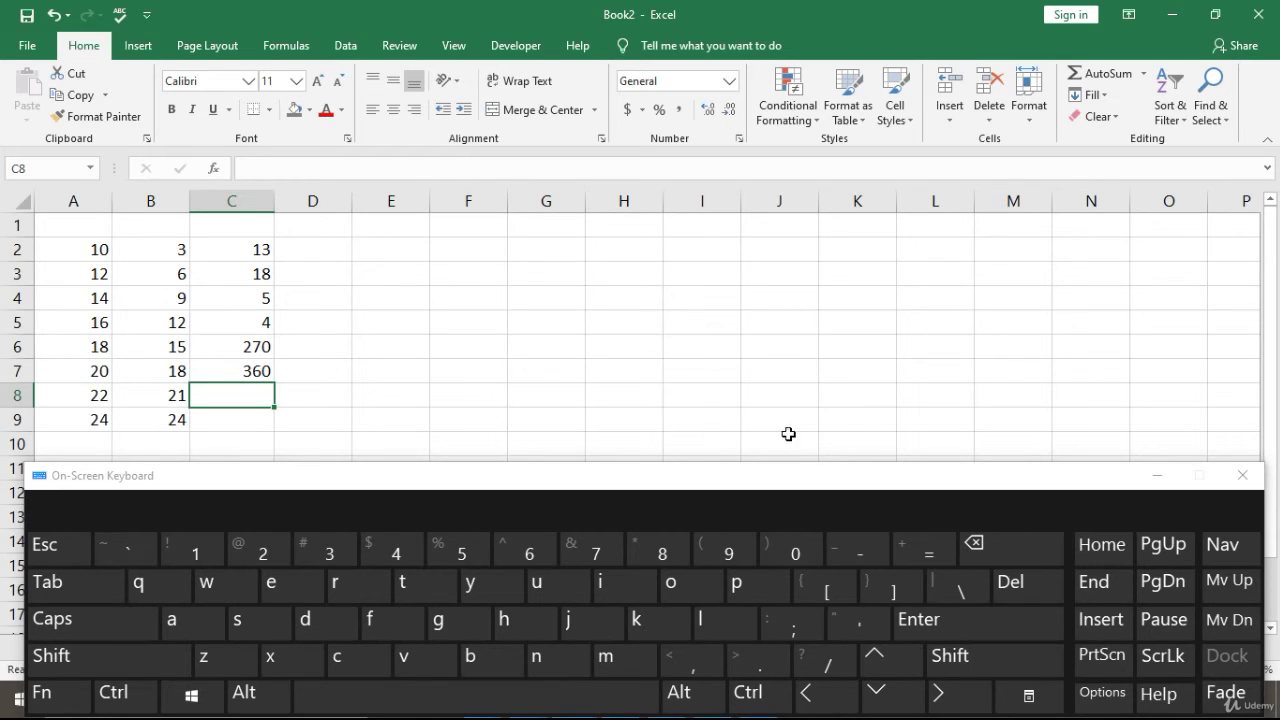
Step: Enter the formula =A8/B8 in cell C8 to divide the column A value by the column B value
left_click(924, 550)
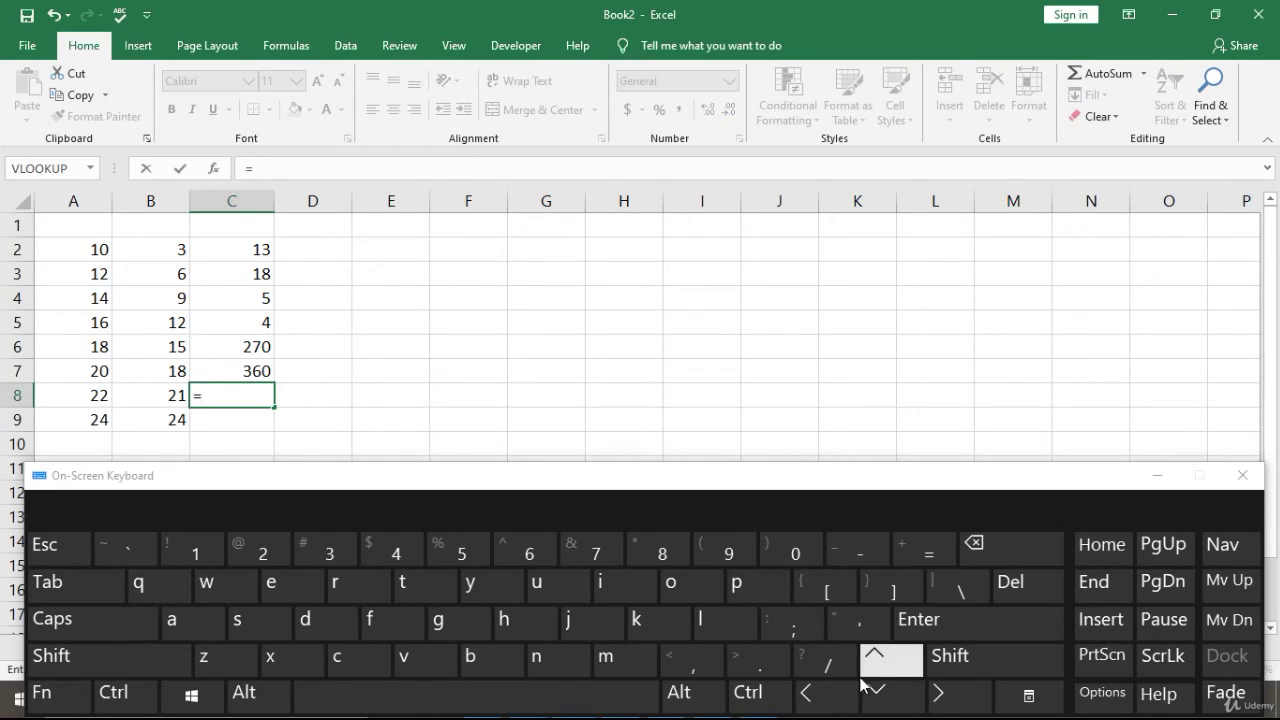
left_click(832, 696)
left_click(836, 700)
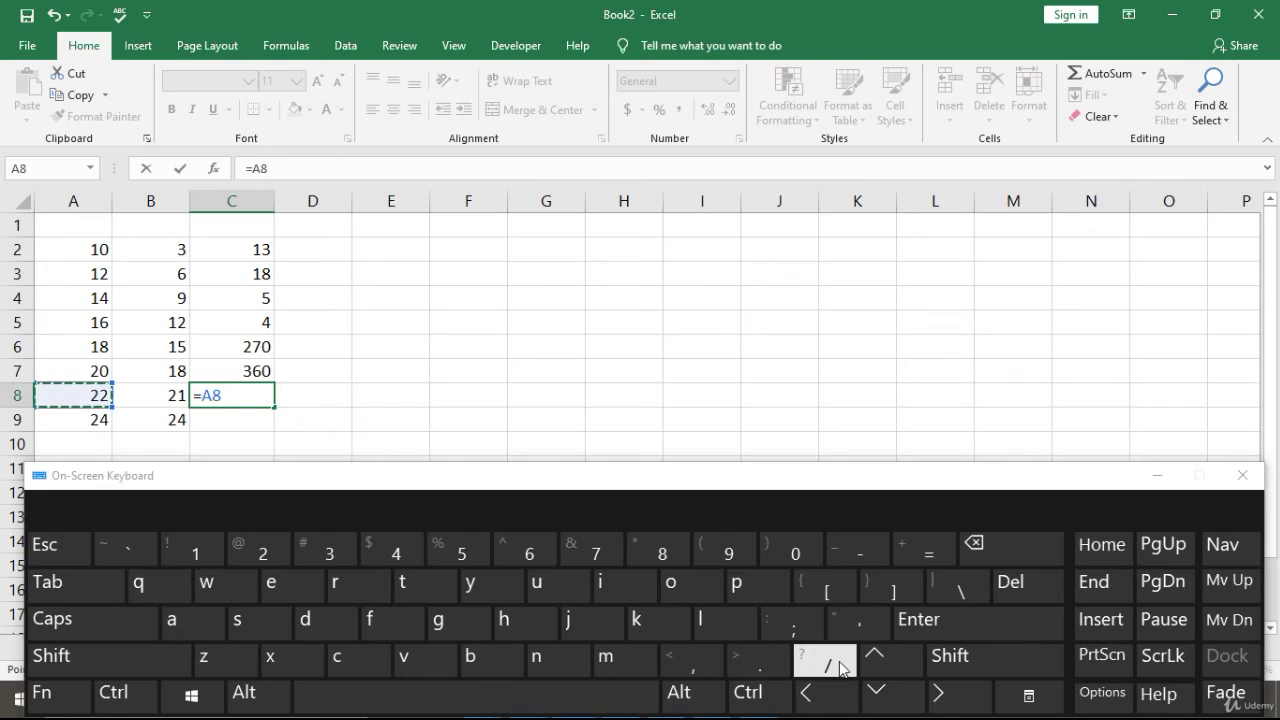
left_click(827, 663)
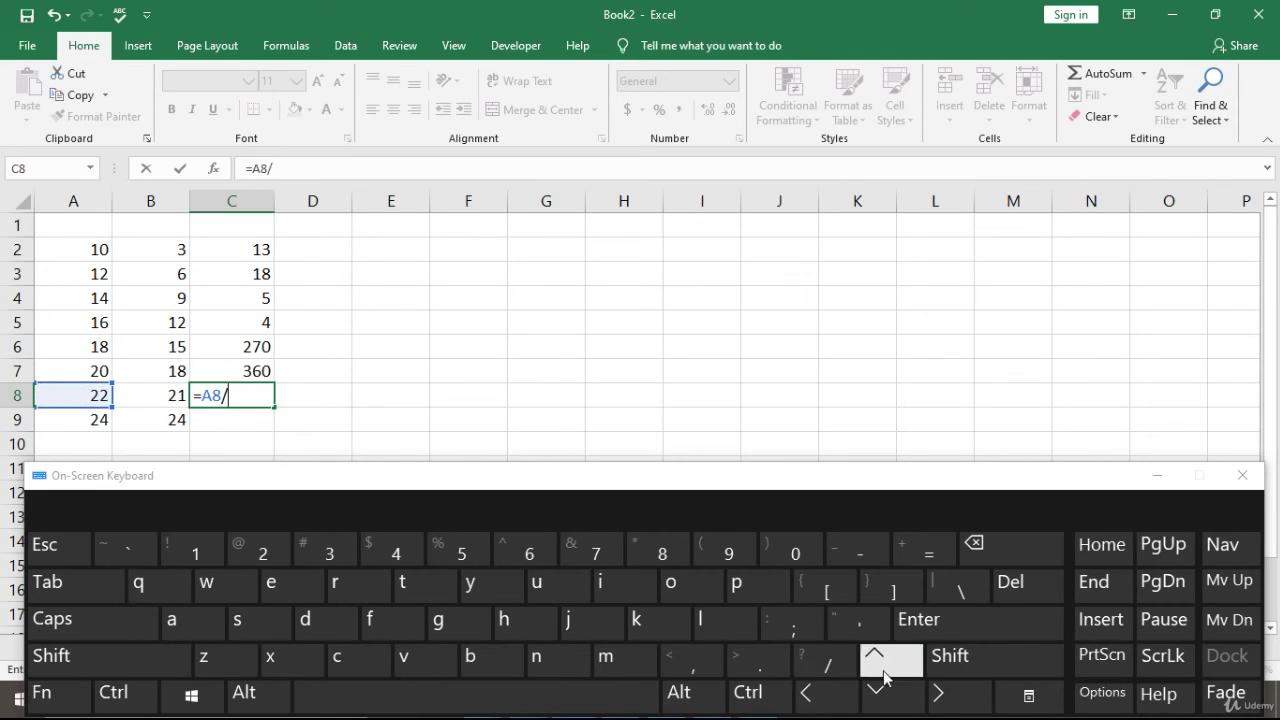
left_click(840, 698)
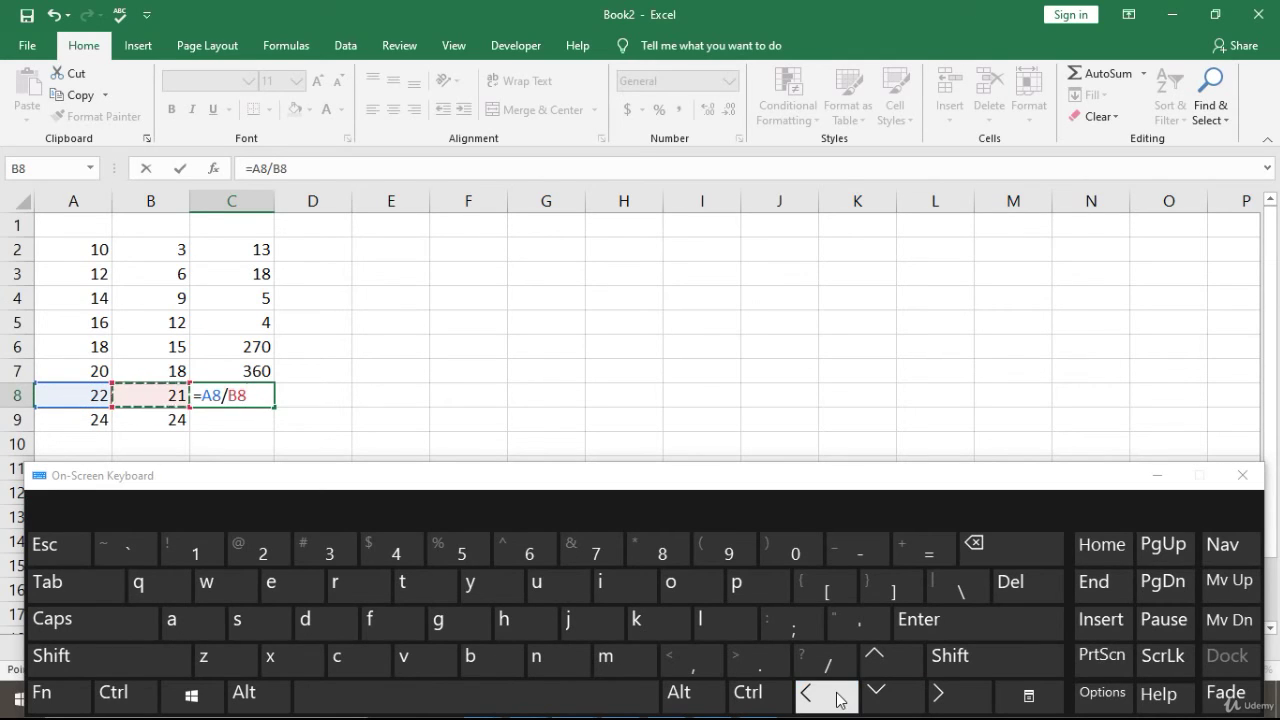
left_click(986, 632)
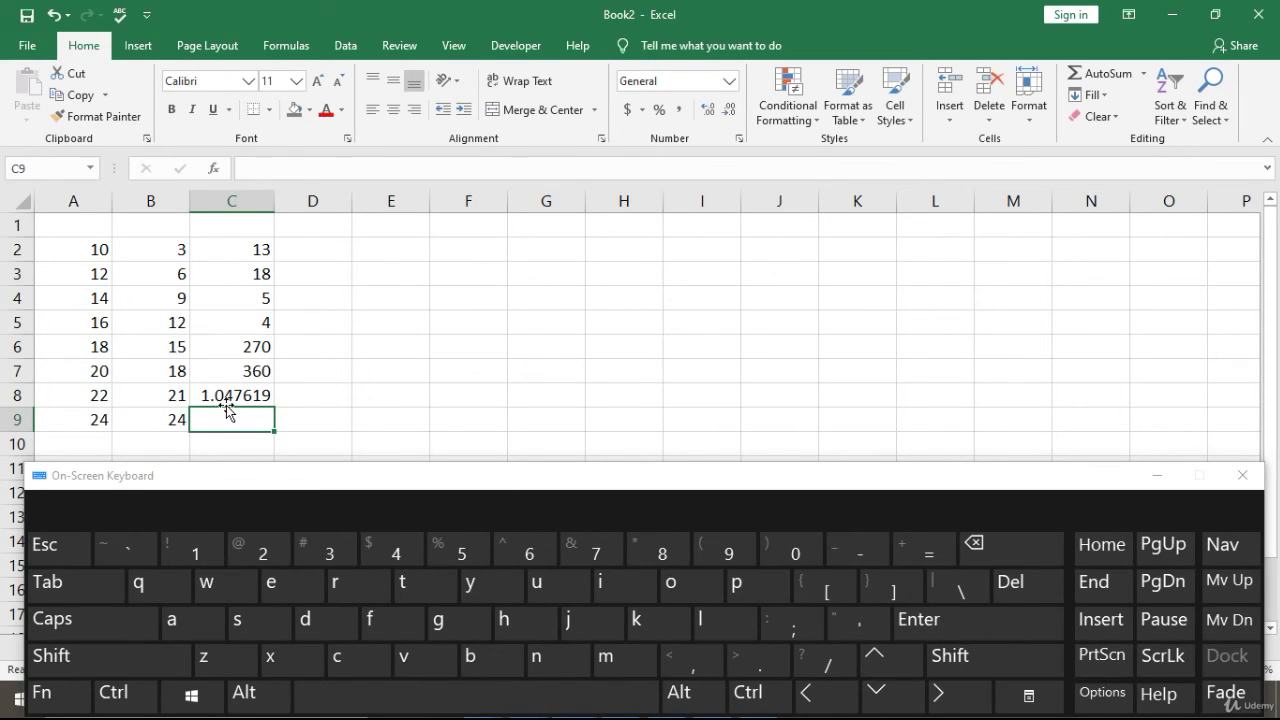
Step: Examine the cell references used by the division formula in cell C8
left_click(258, 394)
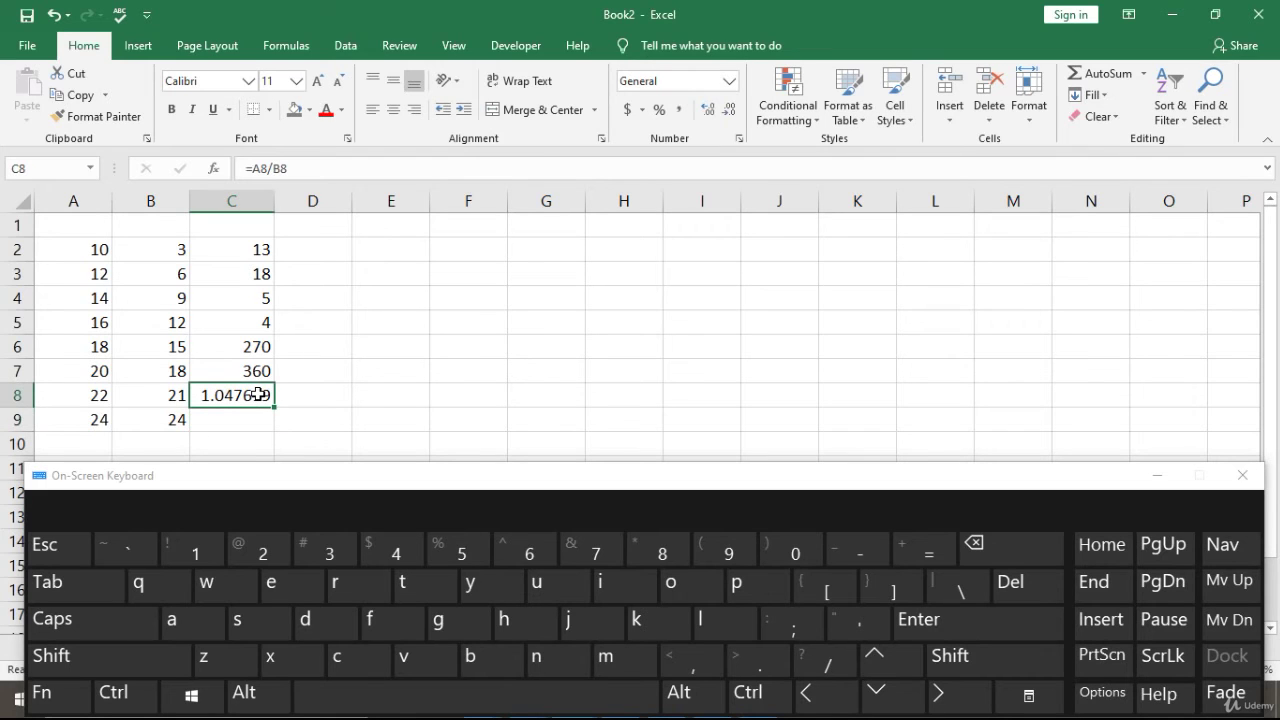
double_click(259, 394)
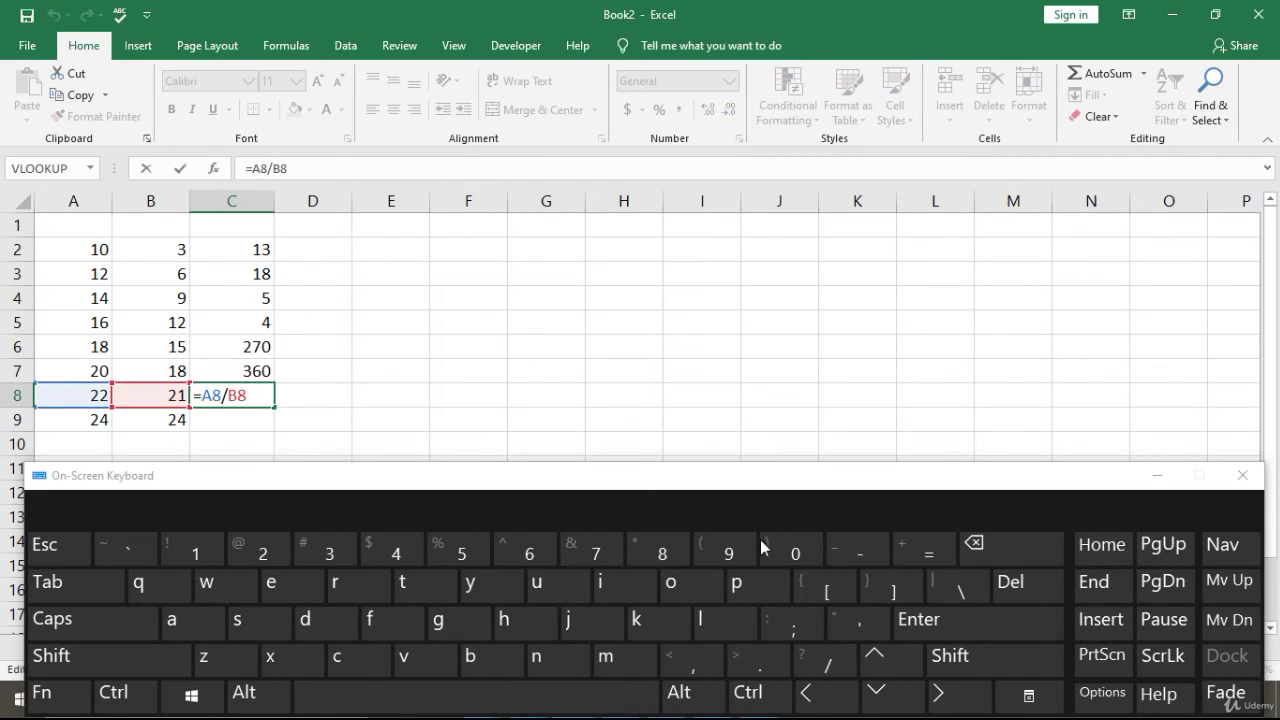
left_click(977, 630)
Step: Reduce the displayed decimals of the division result in cell C8 to three decimal places
left_click(251, 394)
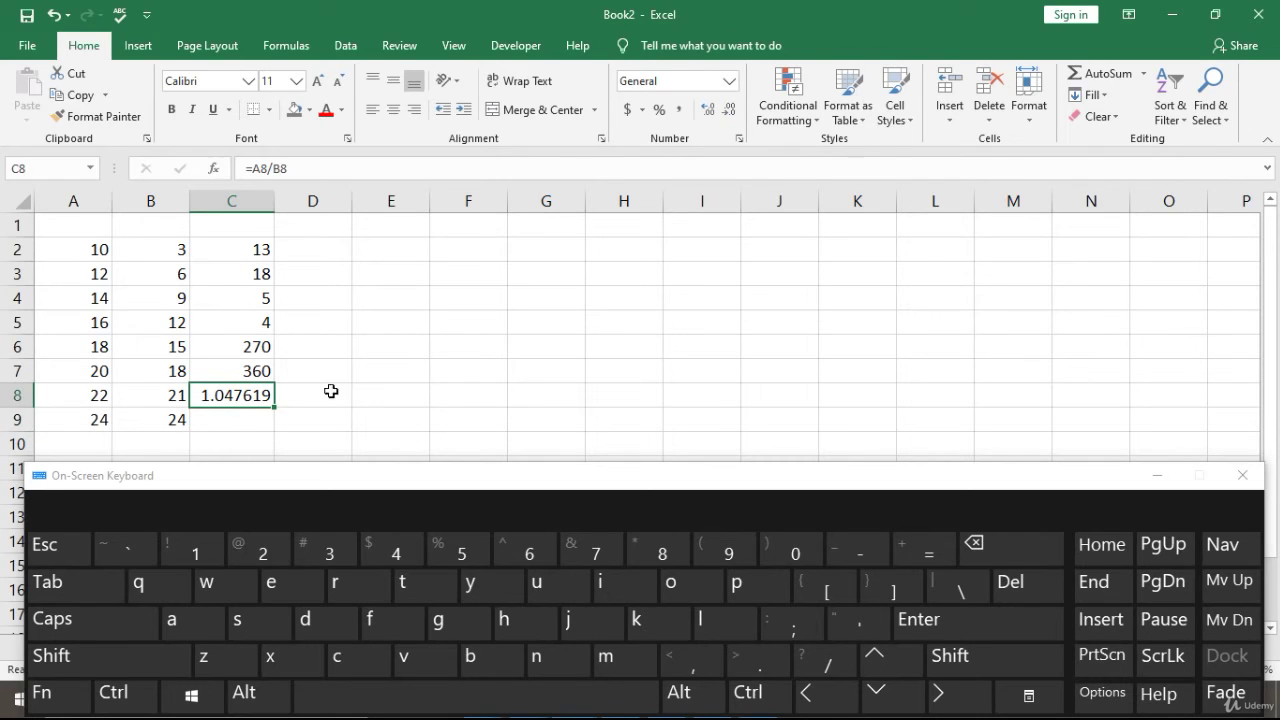
left_click(729, 109)
left_click(729, 109)
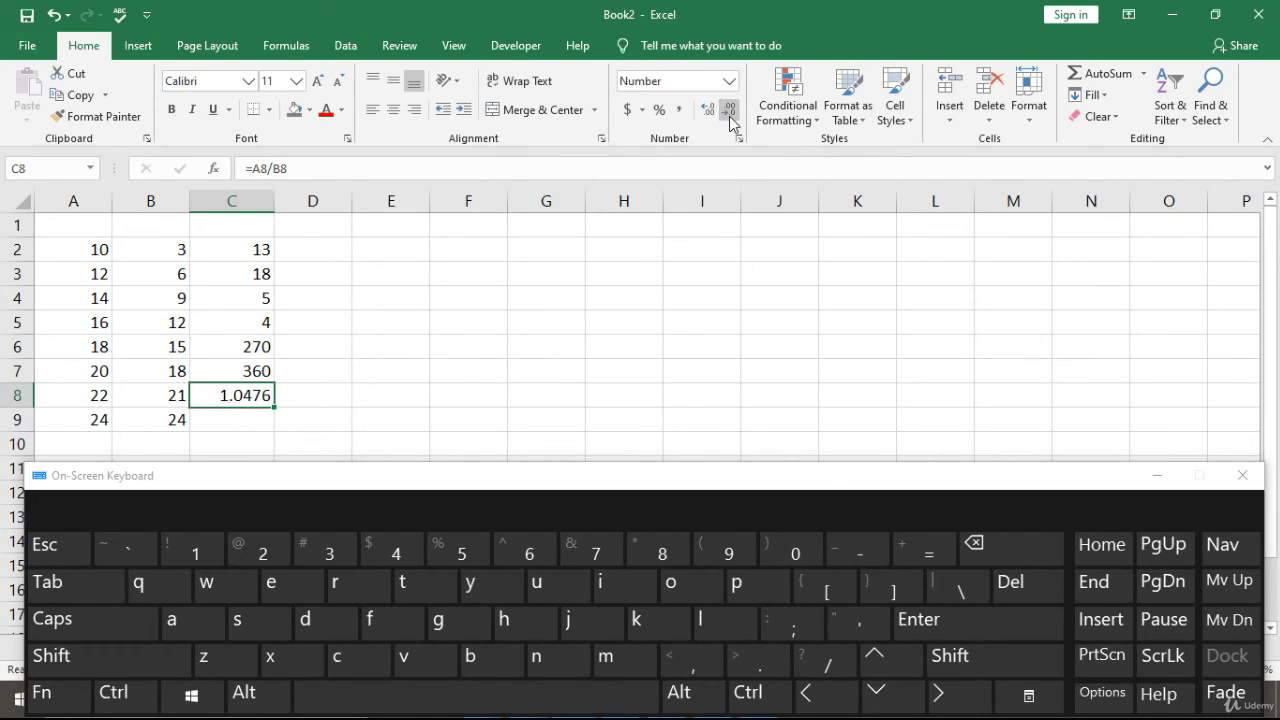
left_click(729, 109)
left_click(730, 117)
left_click(706, 113)
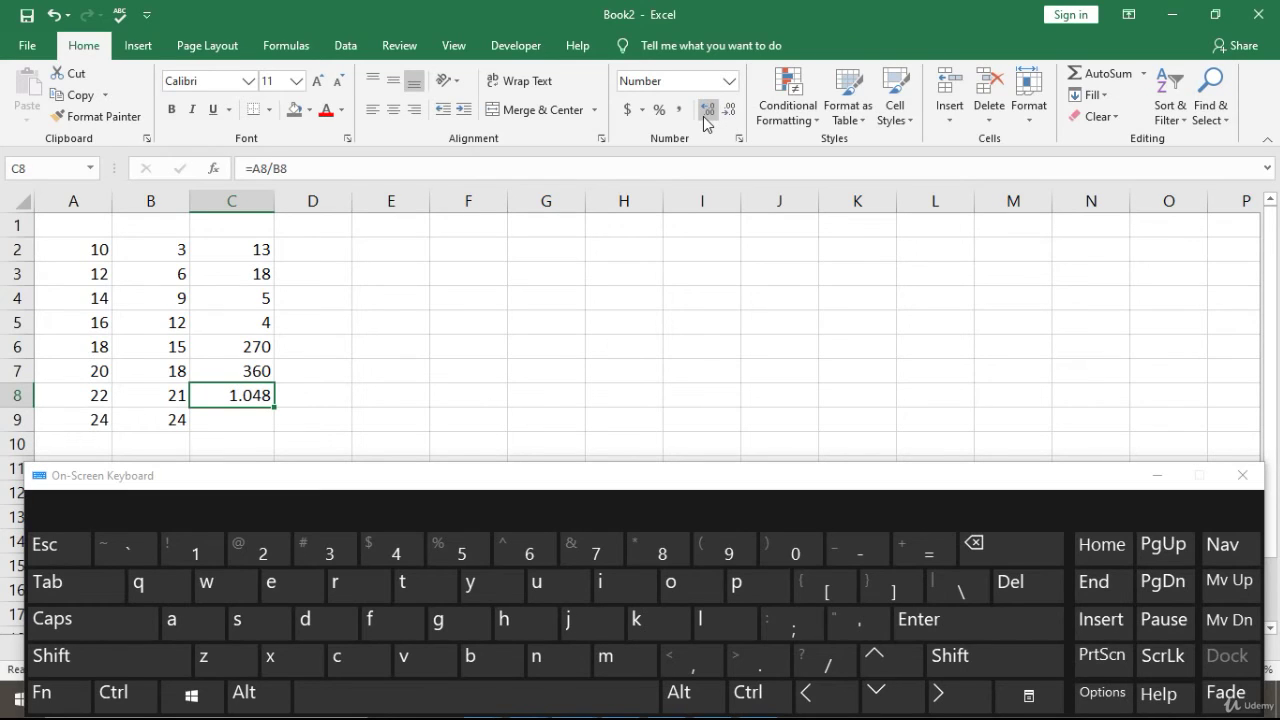
Step: Enter the formula =A9/B9 in cell C9 to divide the row's first value by its second
left_click(246, 425)
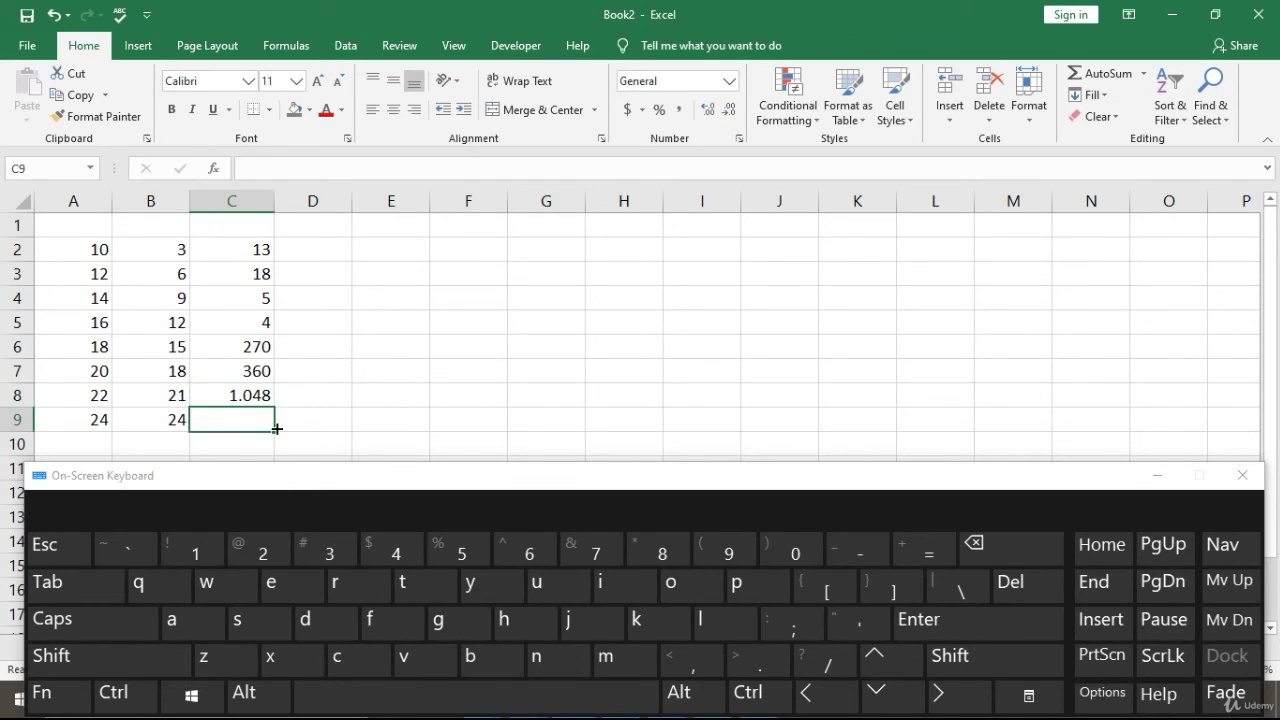
left_click(925, 549)
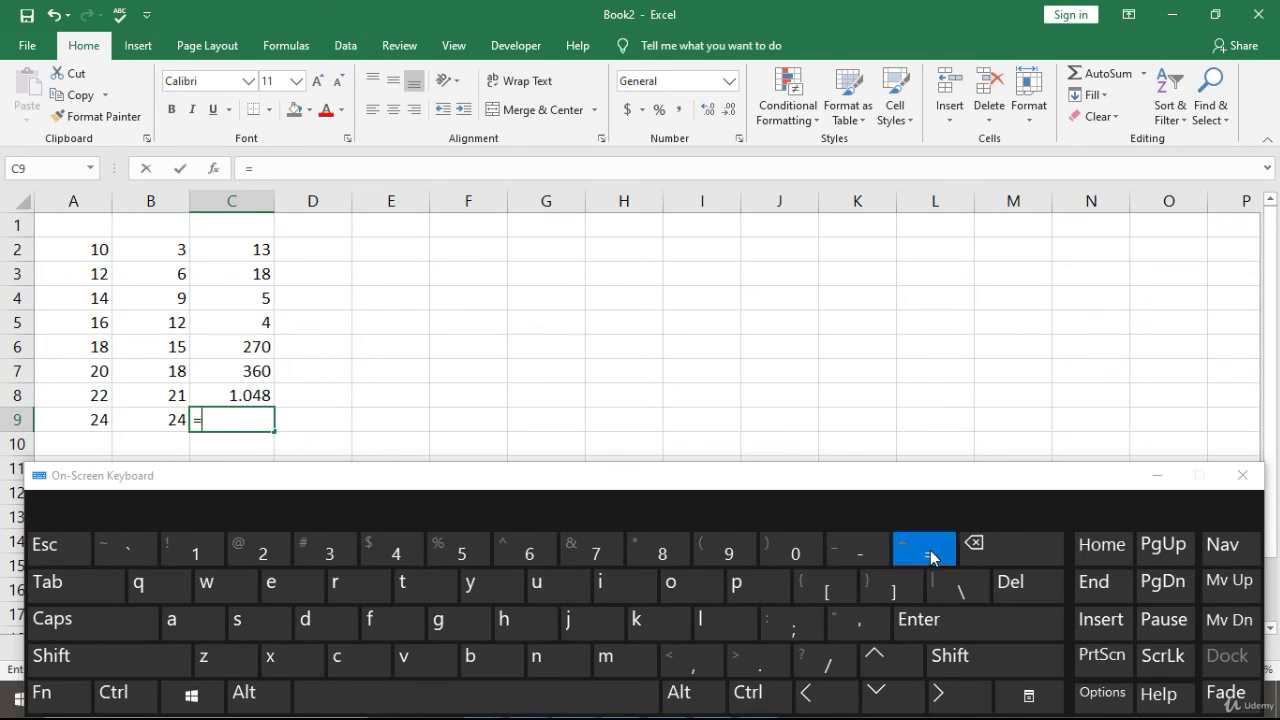
left_click(814, 700)
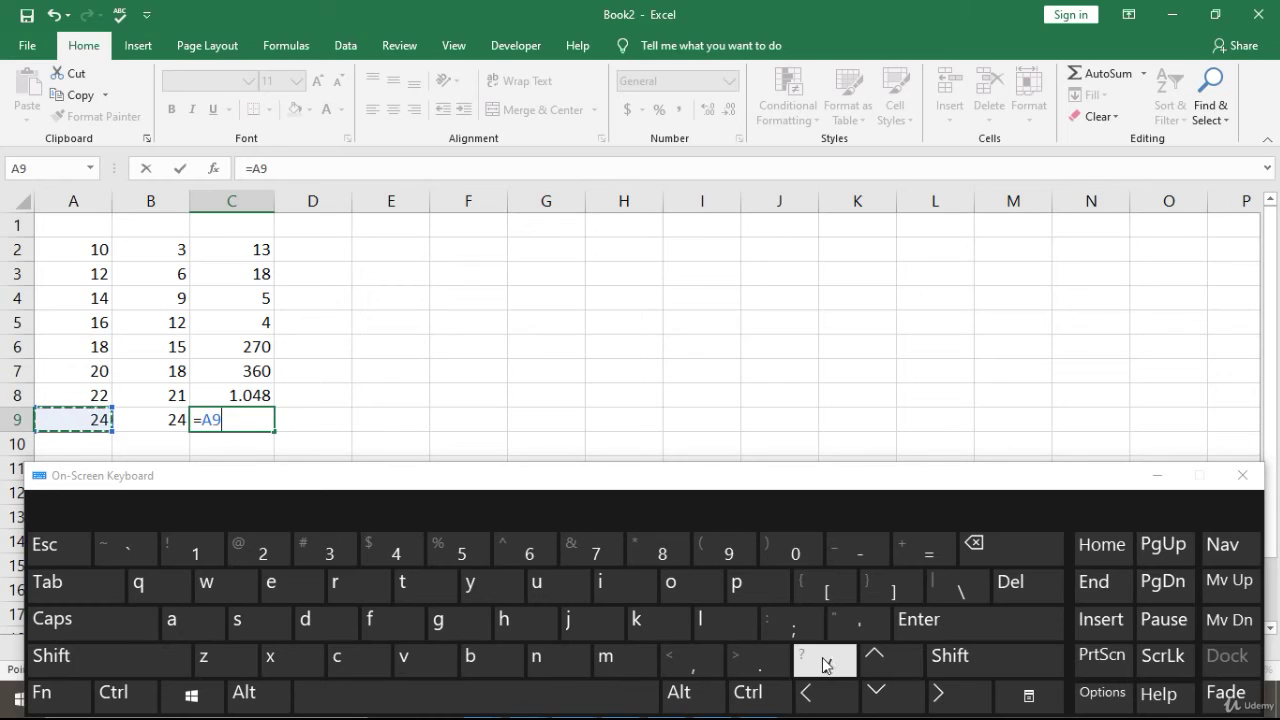
left_click(825, 664)
left_click(830, 698)
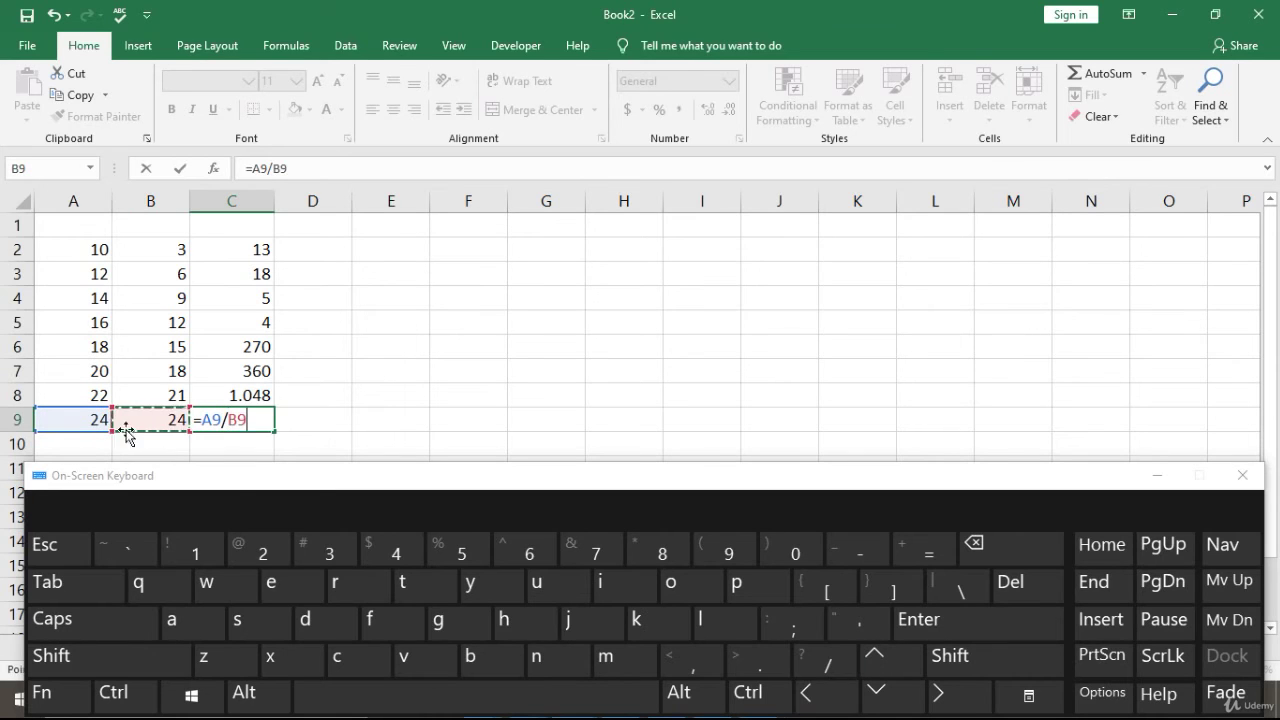
left_click(958, 633)
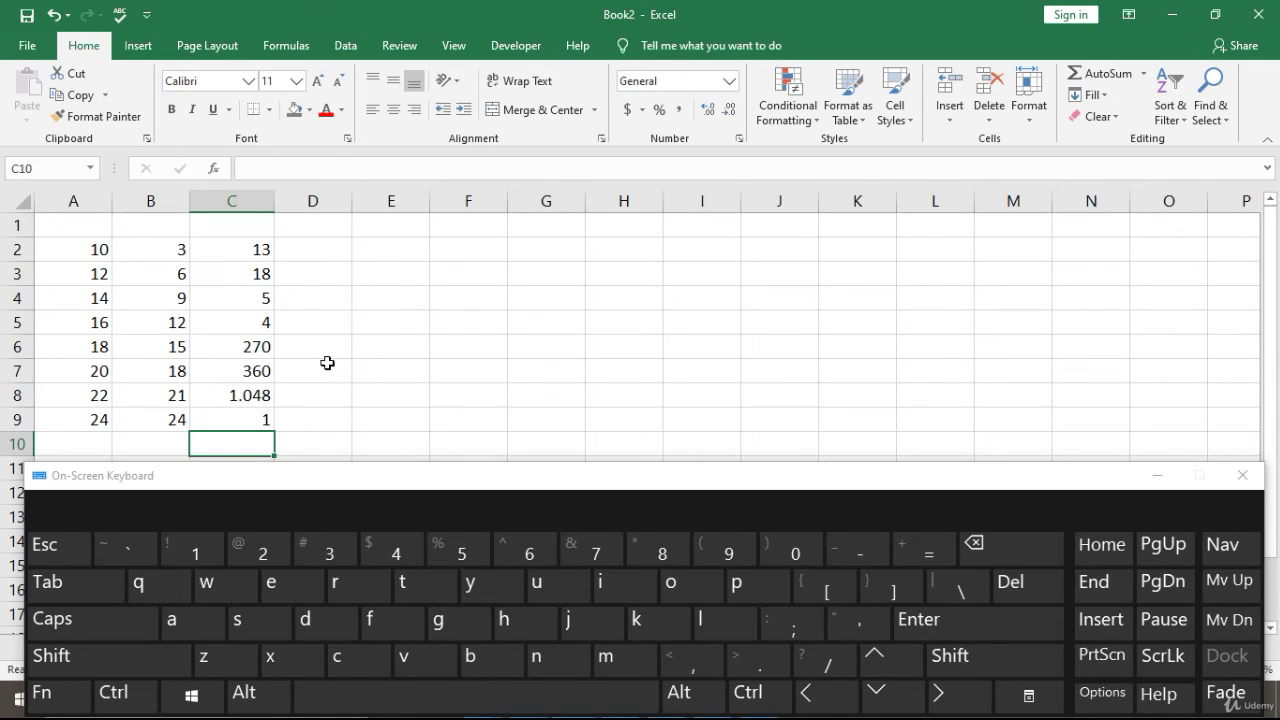
Step: Total the column A values in cell A10 using AutoSum over the range A2:A9
scroll(327, 363, "down", 1)
scroll(327, 369, "up", 1)
left_click(104, 436)
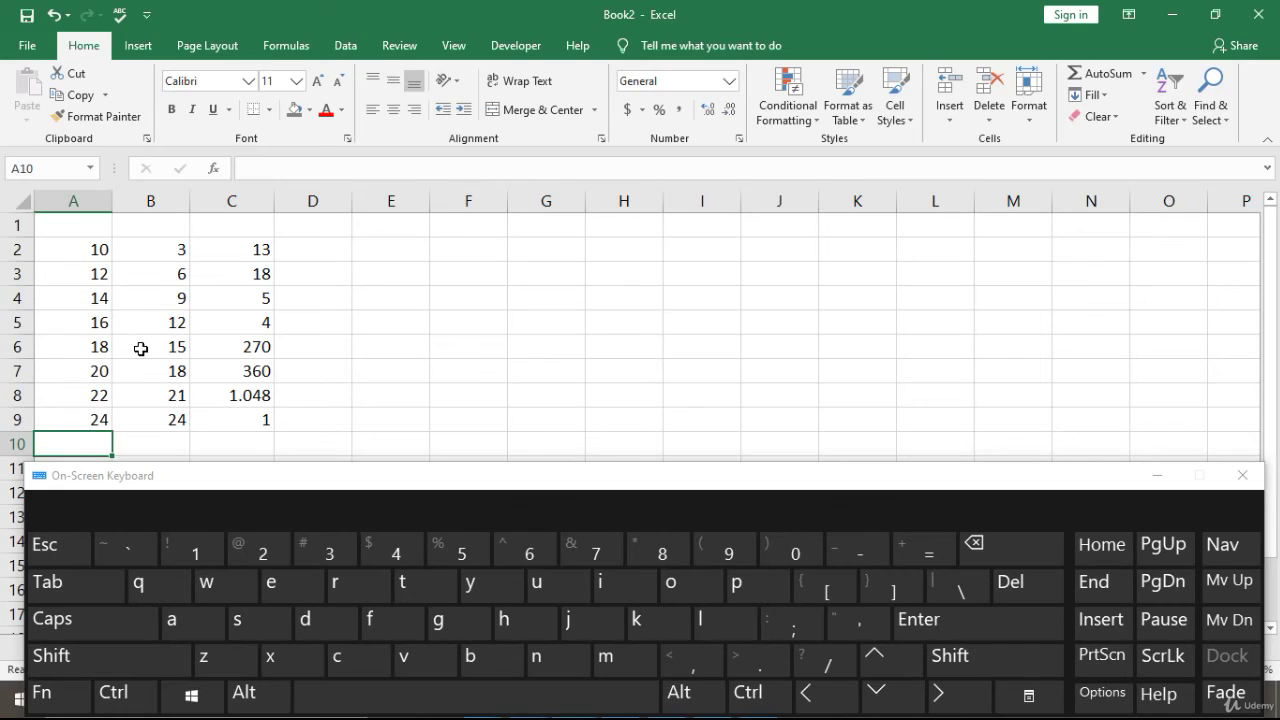
left_click(1108, 74)
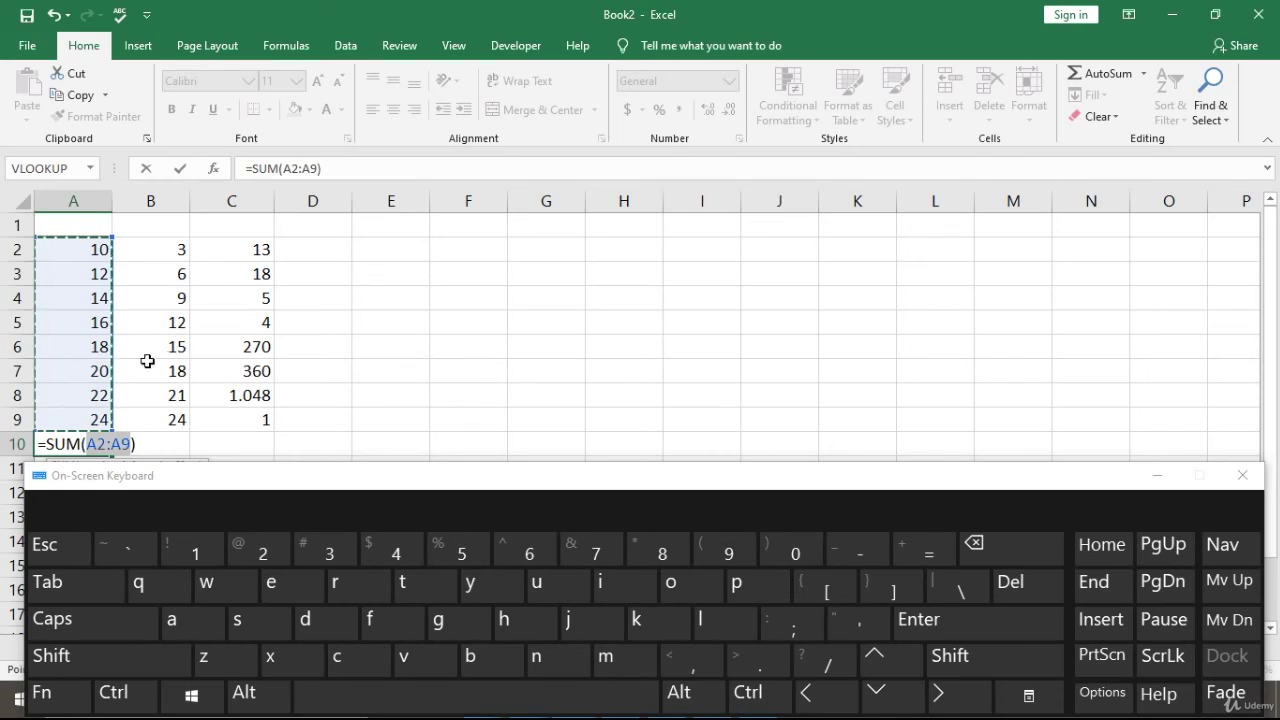
left_click(972, 617)
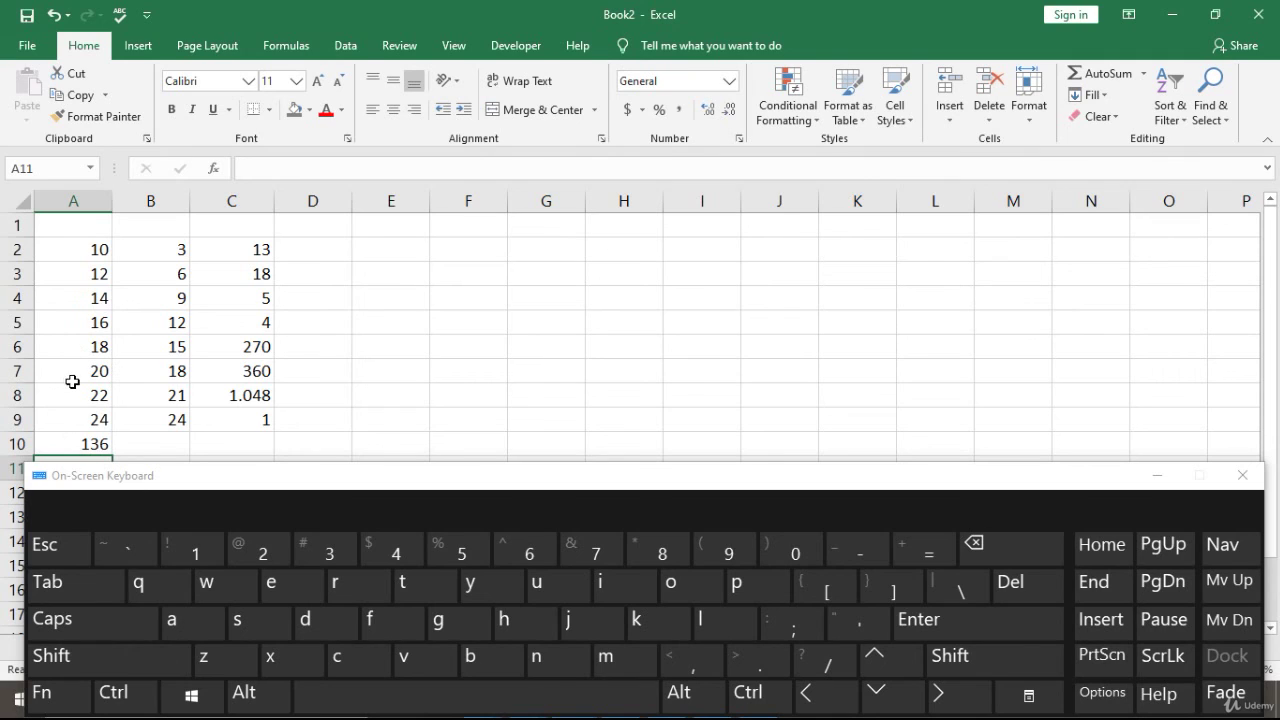
Step: Count the numbers in B2:B9 in cell B10 using AutoSum's Count Numbers function, and clear that cell again
left_click(148, 441)
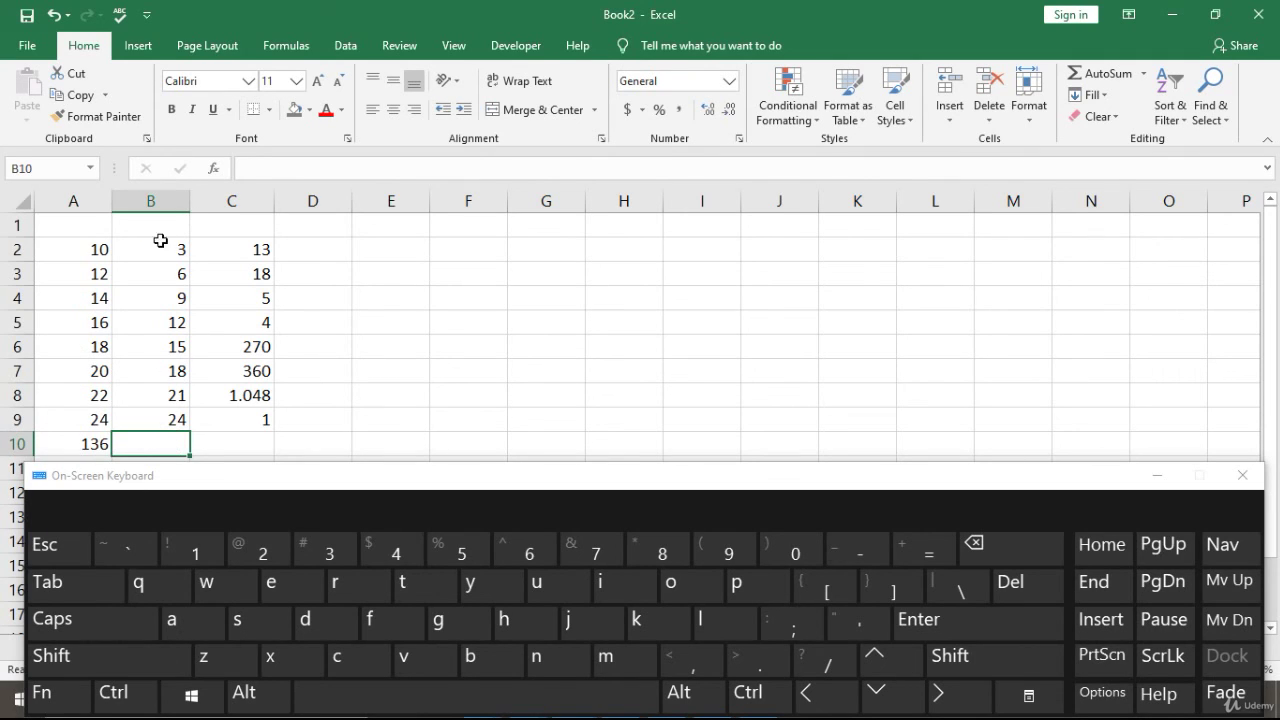
left_click(1150, 81)
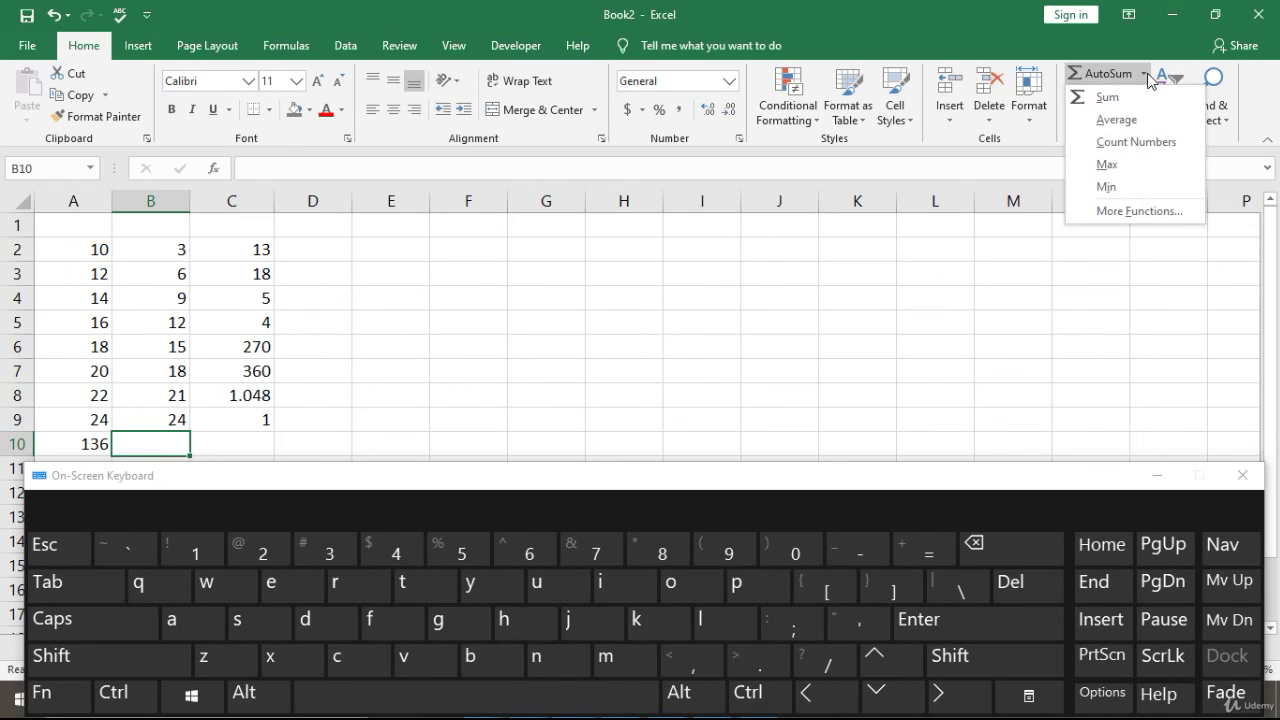
left_click(1138, 143)
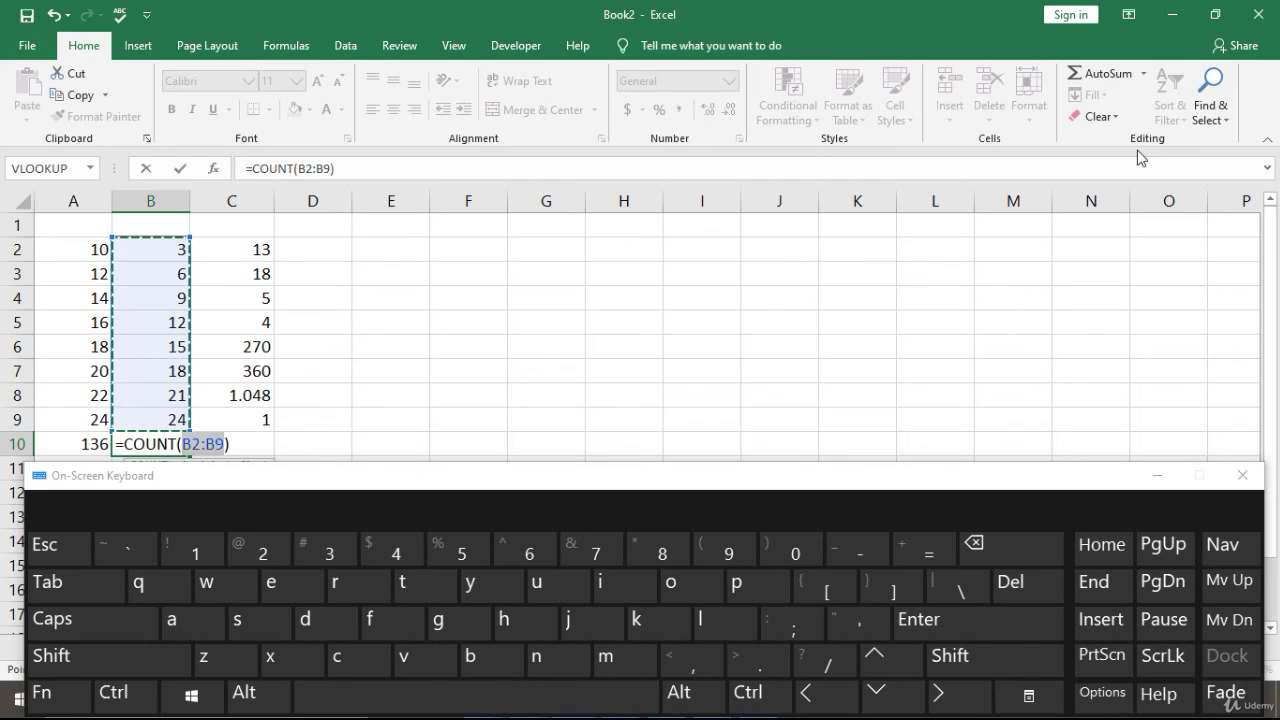
left_click(1144, 76)
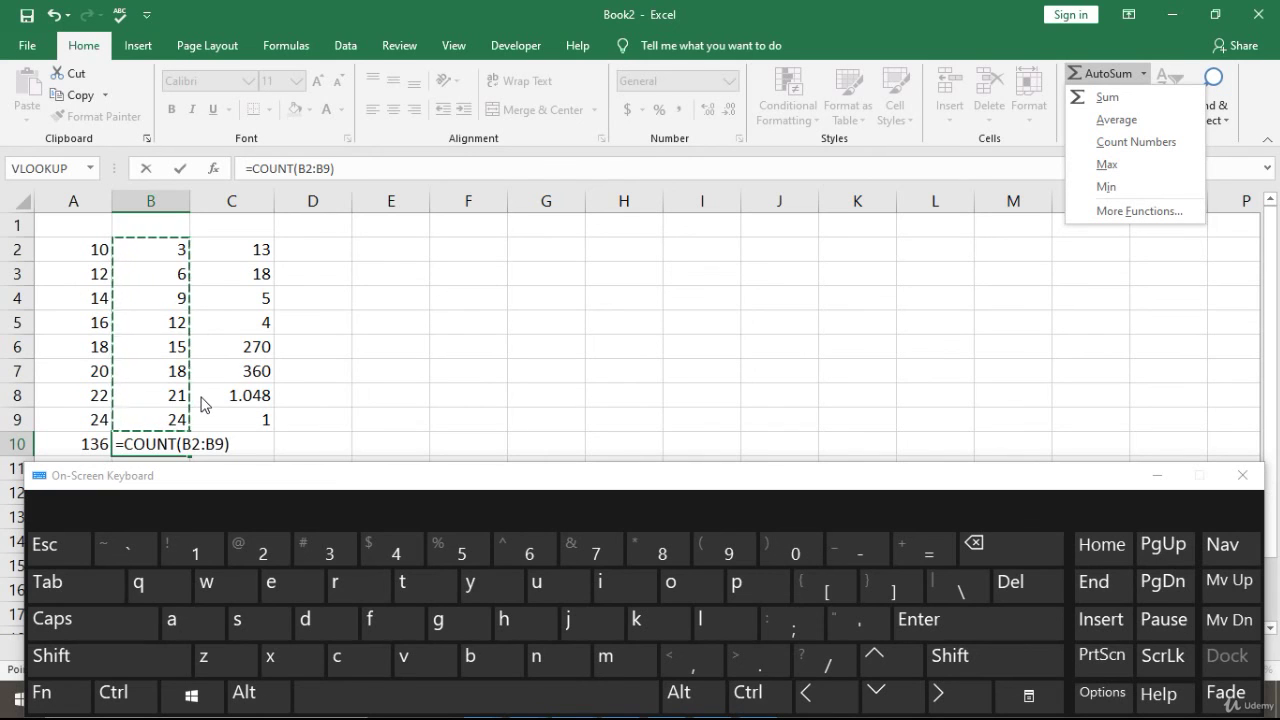
left_click(946, 634)
left_click(155, 438)
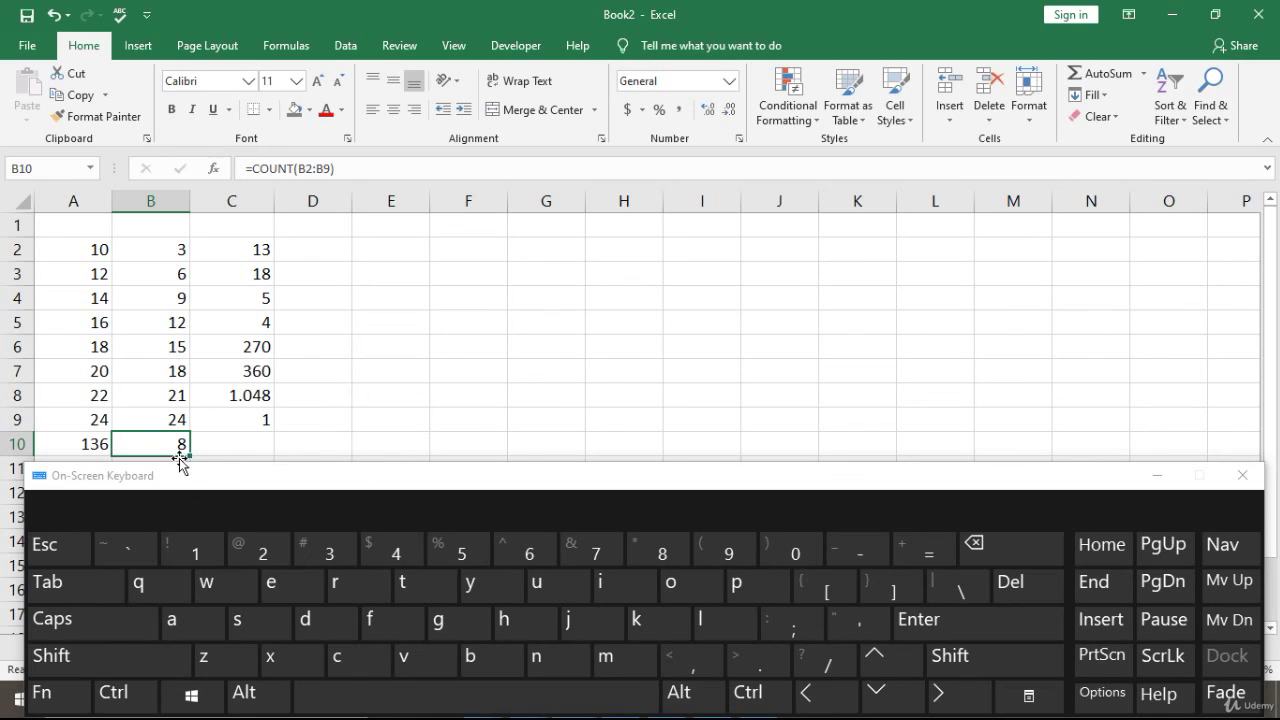
left_click(1034, 594)
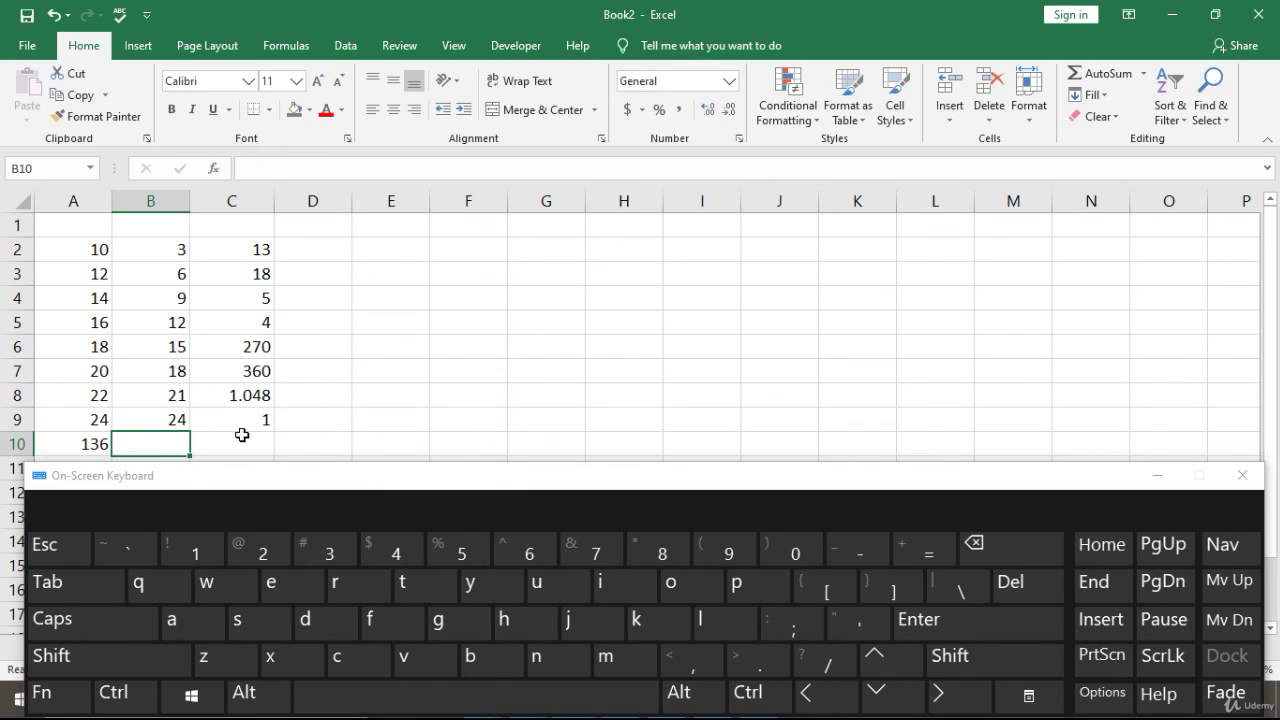
Step: Calculate the average of B2:B9 in cell B10 using AutoSum's Average function
left_click(1144, 75)
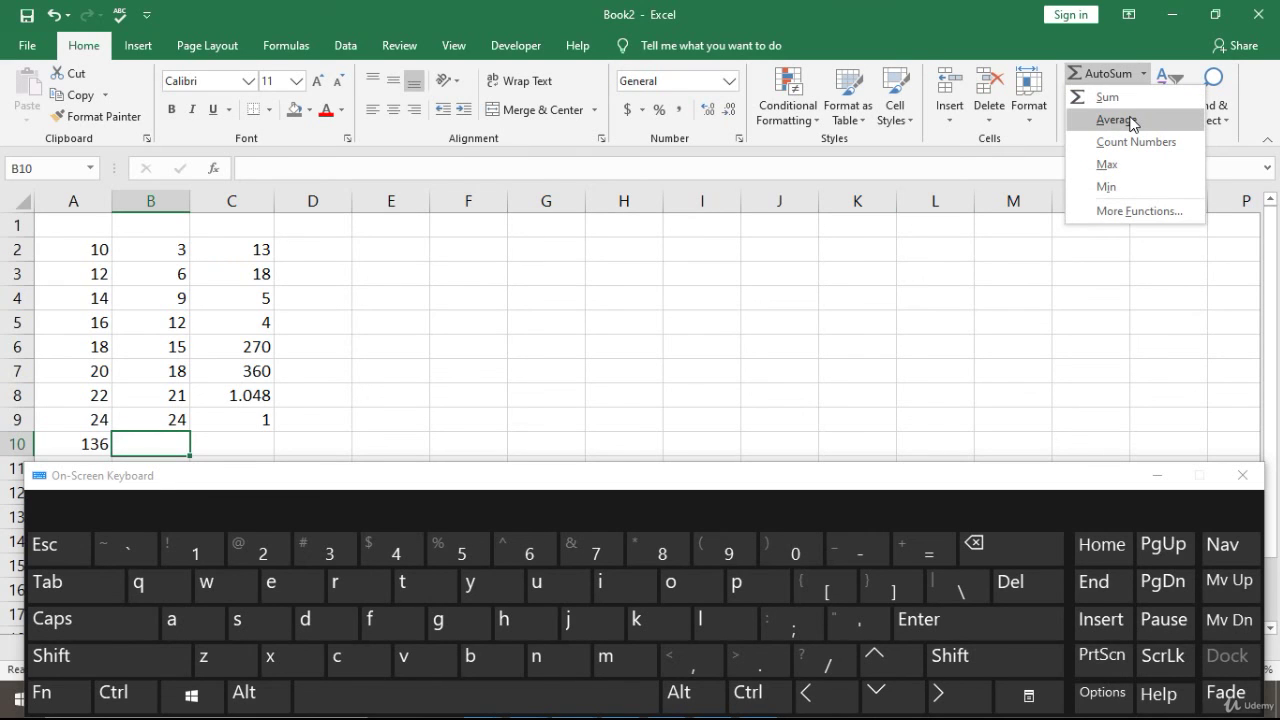
left_click(1132, 121)
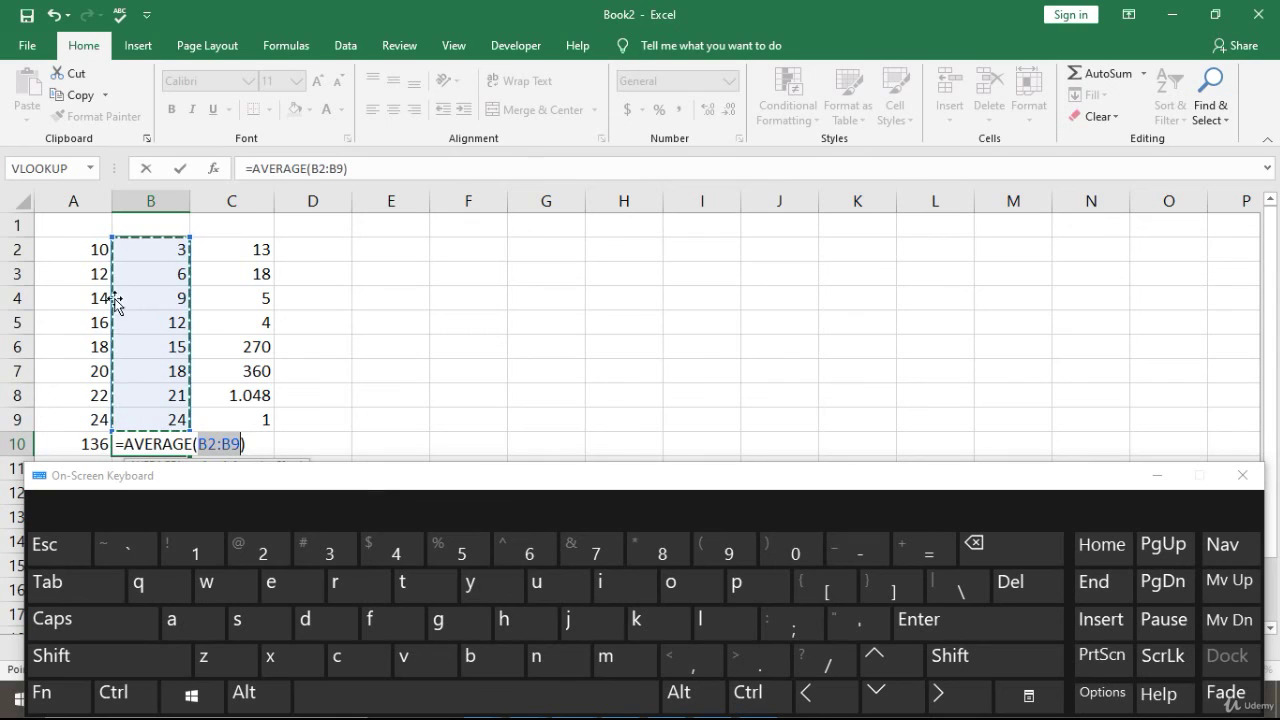
left_click(920, 619)
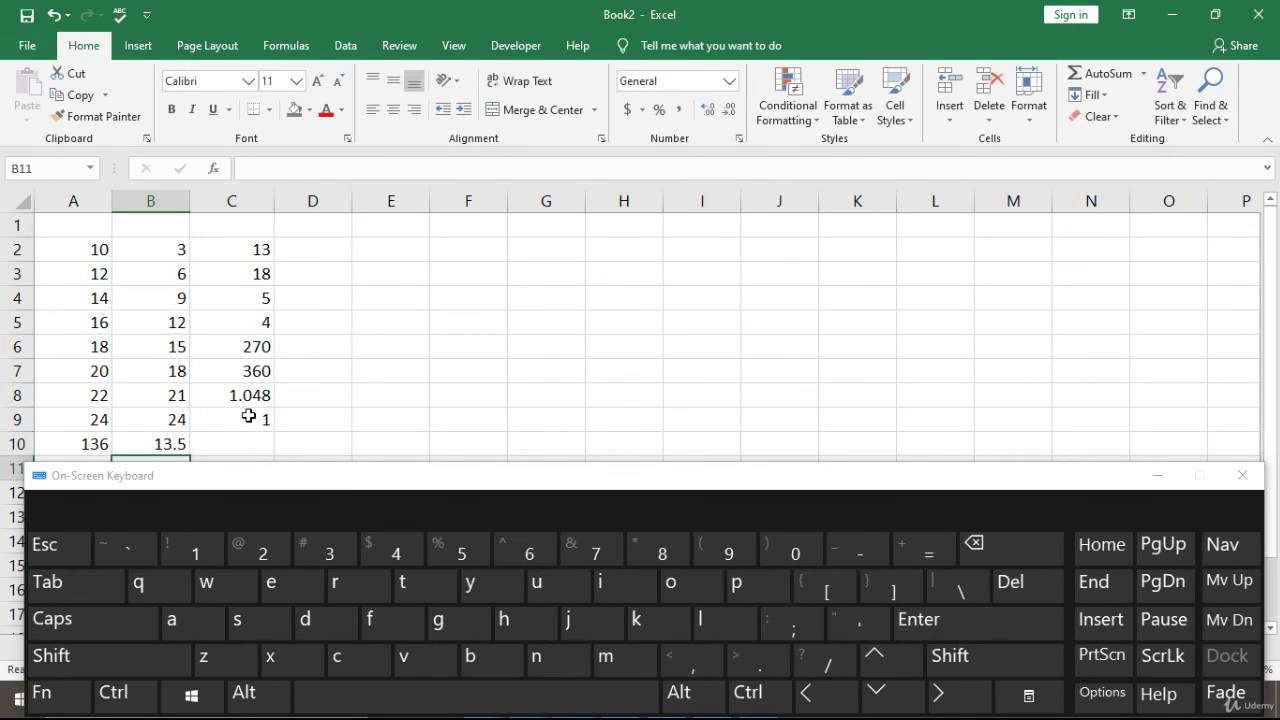